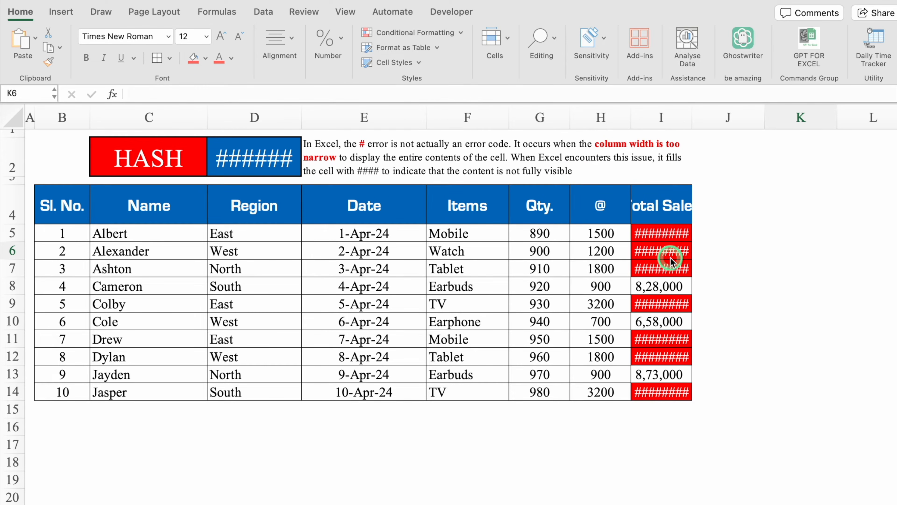
# Auto-fit the Total Sales column I to its contents, and narrow it again so its values no longer fit.
pyautogui.doubleClick(691, 116)
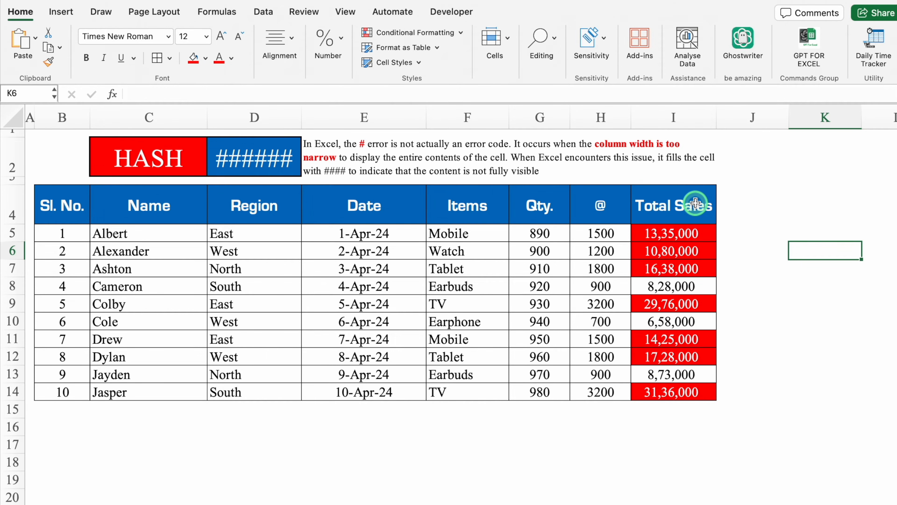
pyautogui.moveTo(717, 119); pyautogui.dragTo(675, 123)
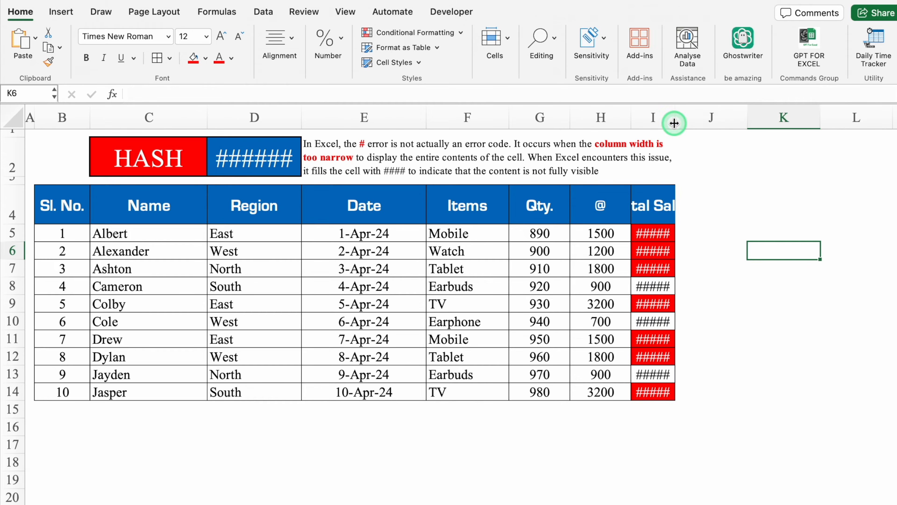
pyautogui.click(652, 209)
pyautogui.click(657, 232)
pyautogui.click(663, 255)
pyautogui.click(664, 263)
# Widen the Total Sales column I until its header and all its values fit.
pyautogui.moveTo(674, 117); pyautogui.dragTo(713, 117)
pyautogui.click(777, 170)
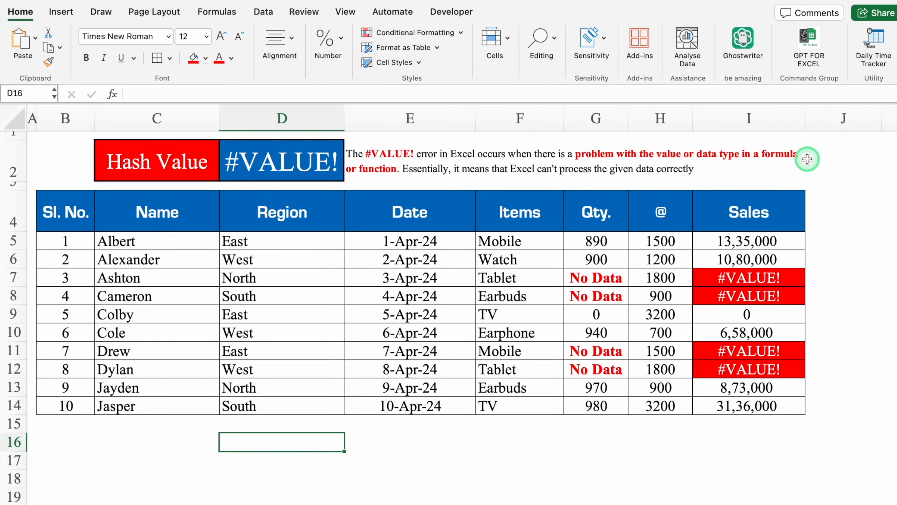
# Check the row 5 sales formula and clear the "No Data" text from Qty. cells G7, G8, G11 and G12.
pyautogui.click(592, 242)
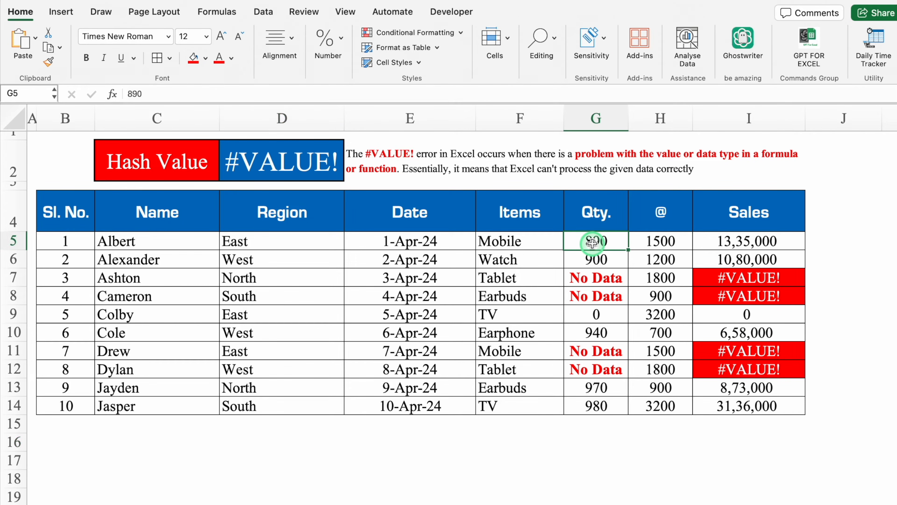
pyautogui.click(661, 244)
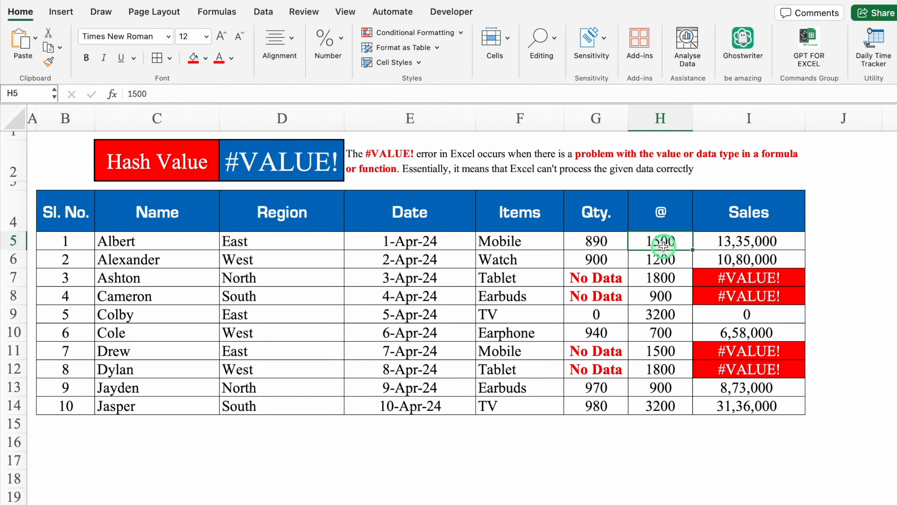
pyautogui.click(723, 241)
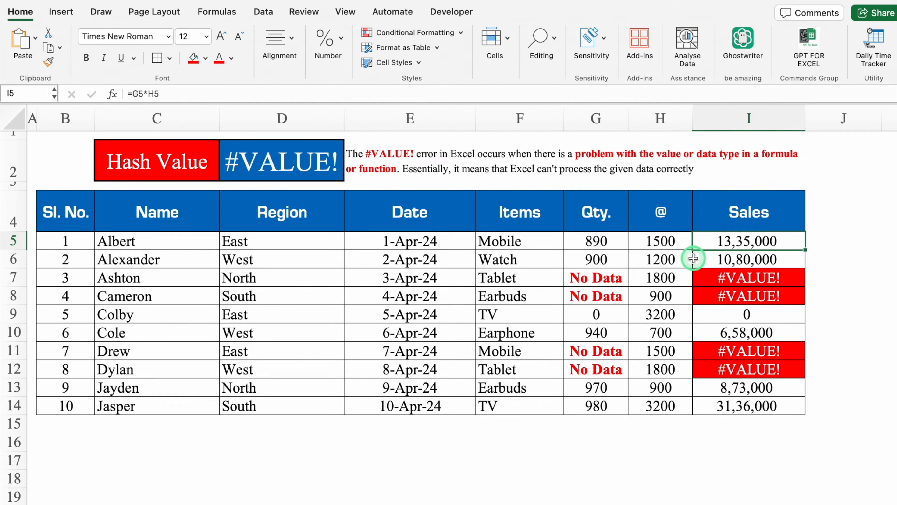
pyautogui.click(614, 279)
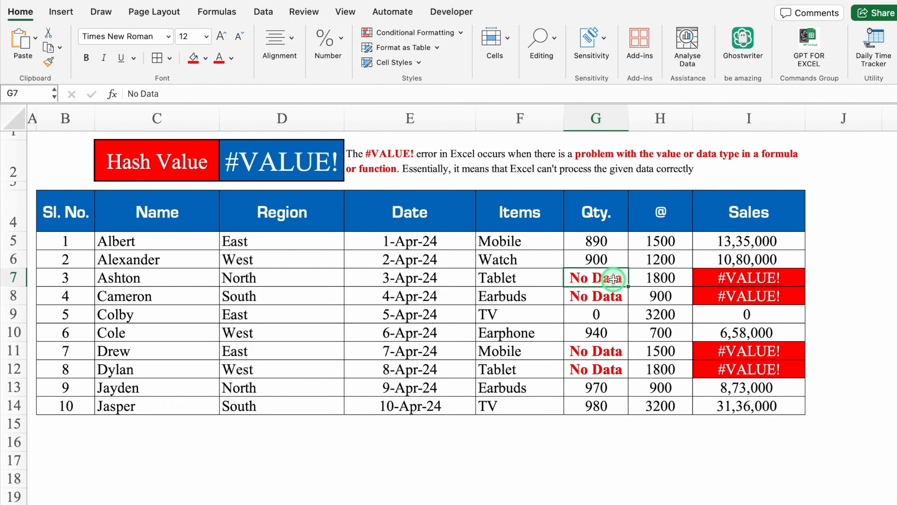
pyautogui.press('Delete')
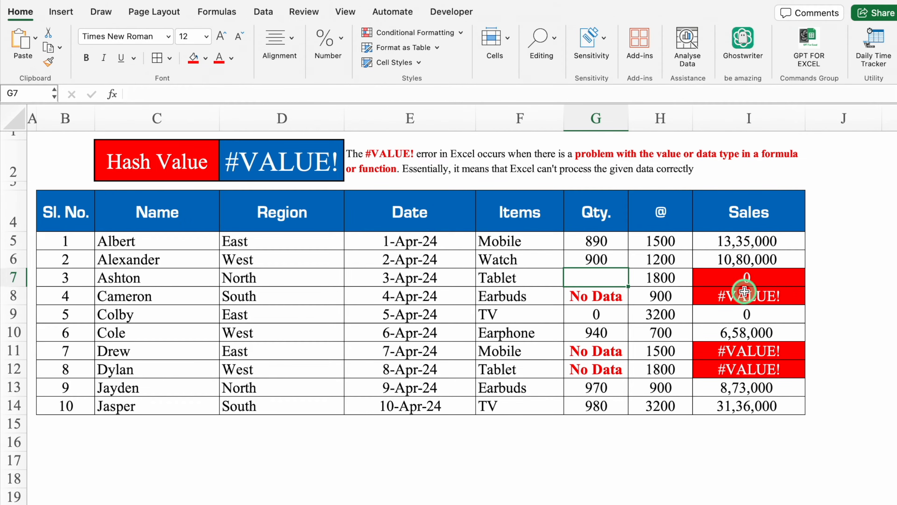
pyautogui.click(614, 297)
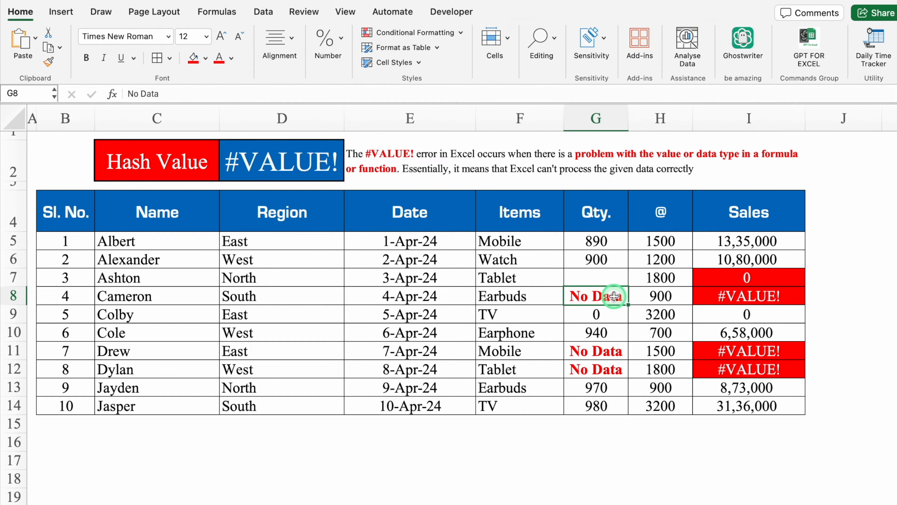
pyautogui.press('Delete')
pyautogui.click(615, 351)
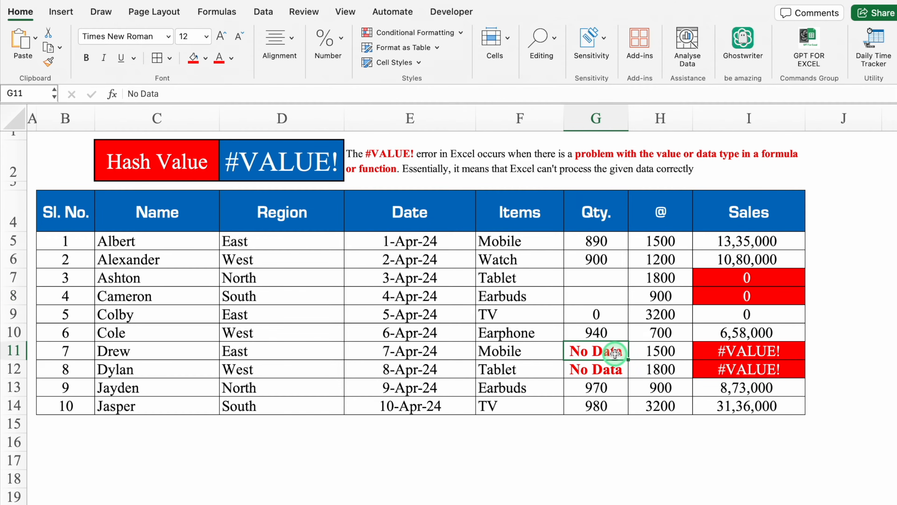
pyautogui.press('Delete')
pyautogui.click(611, 368)
pyautogui.press('Delete')
pyautogui.click(654, 461)
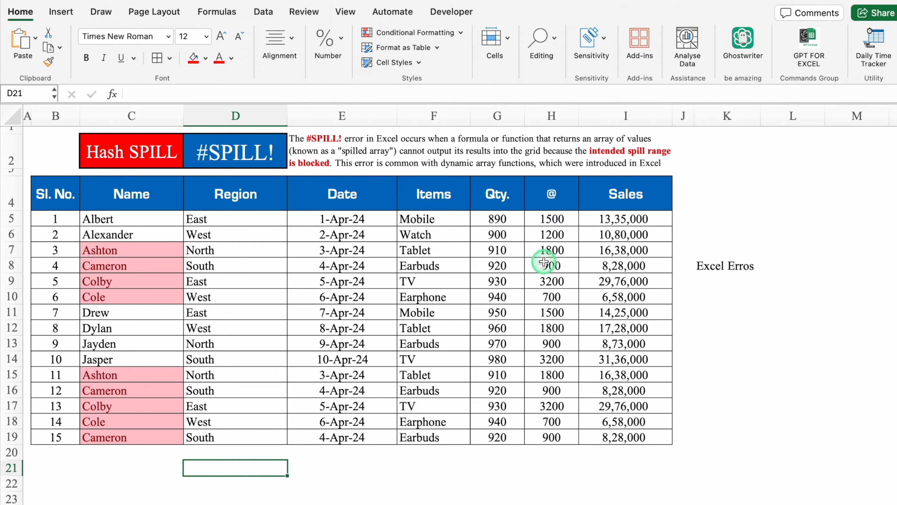
# Enter =UNIQUE(C5:C19) in cell K5 to list the distinct entries of the Name column.
pyautogui.click(718, 216)
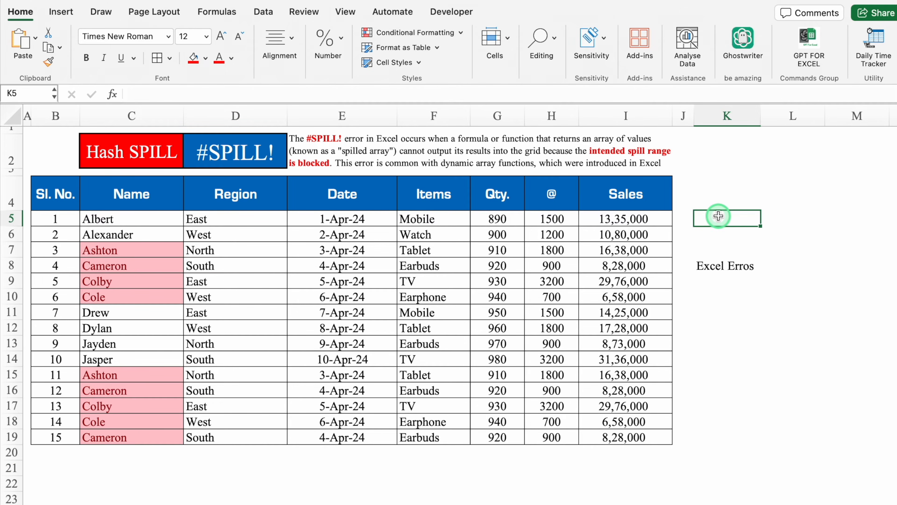
pyautogui.write('=')
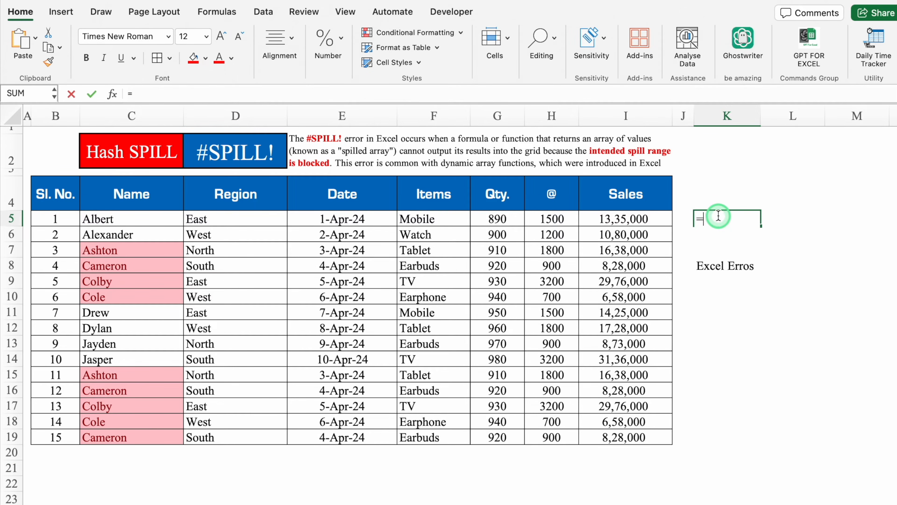
pyautogui.write('uniq')
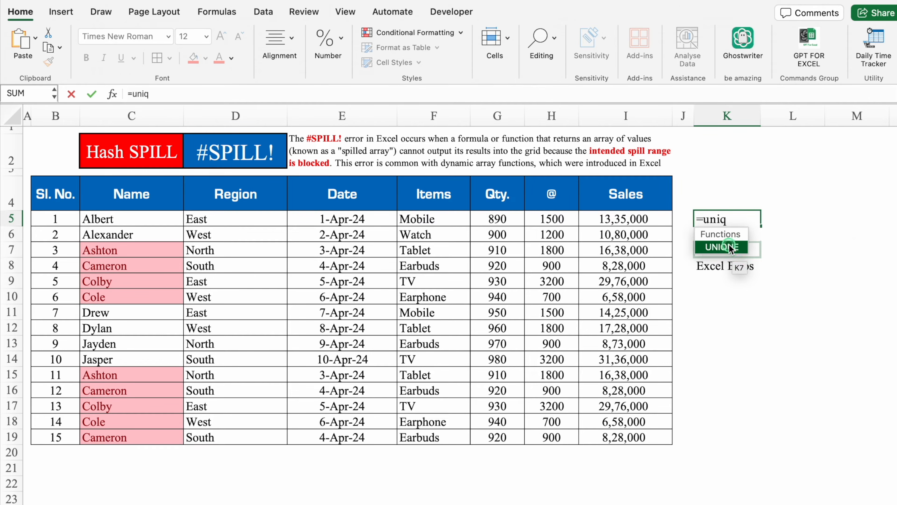
pyautogui.doubleClick(730, 249)
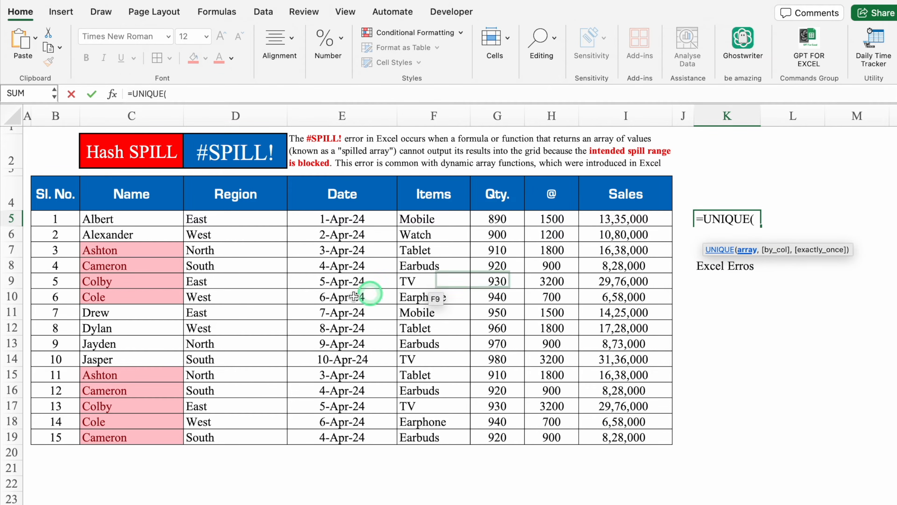
pyautogui.click(132, 220)
pyautogui.moveTo(132, 220); pyautogui.dragTo(144, 434)
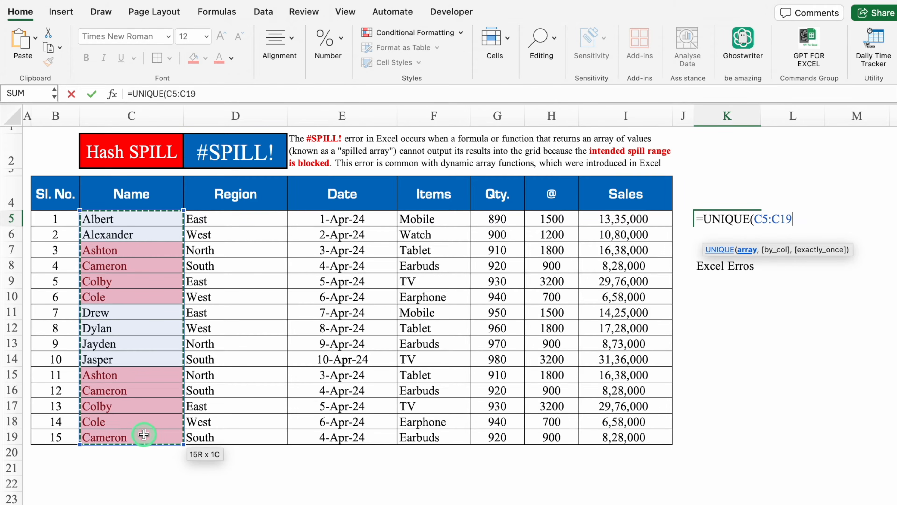
pyautogui.write(')')
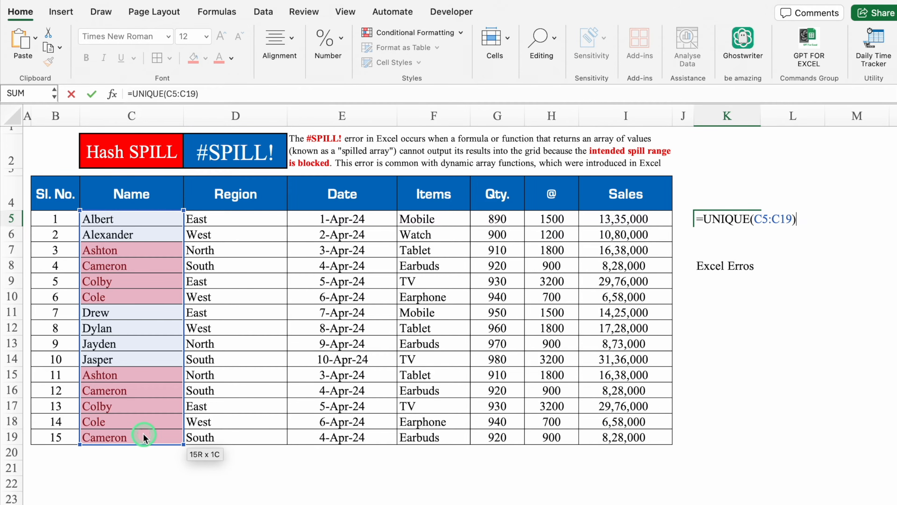
pyautogui.press('Return')
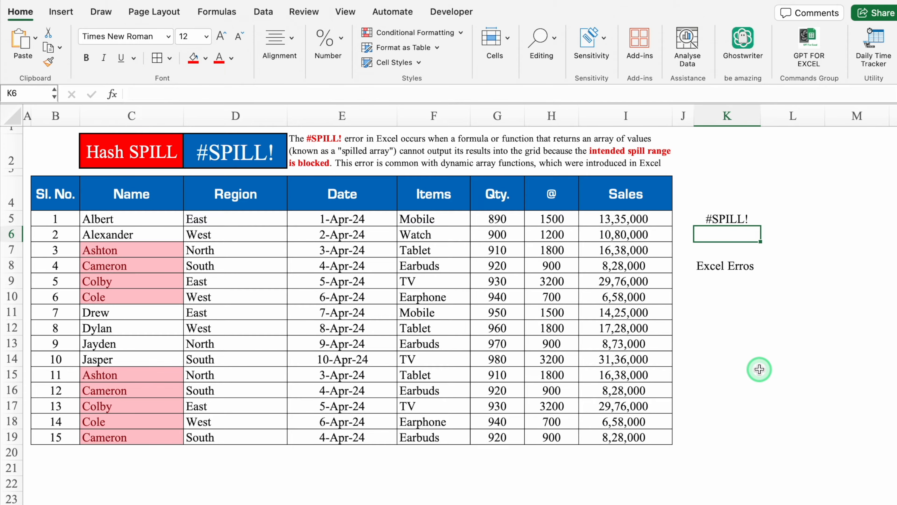
# Inspect the spill range of the UNIQUE formula in K5 and delete the blocking text "Excel Erros" from K8.
pyautogui.click(721, 219)
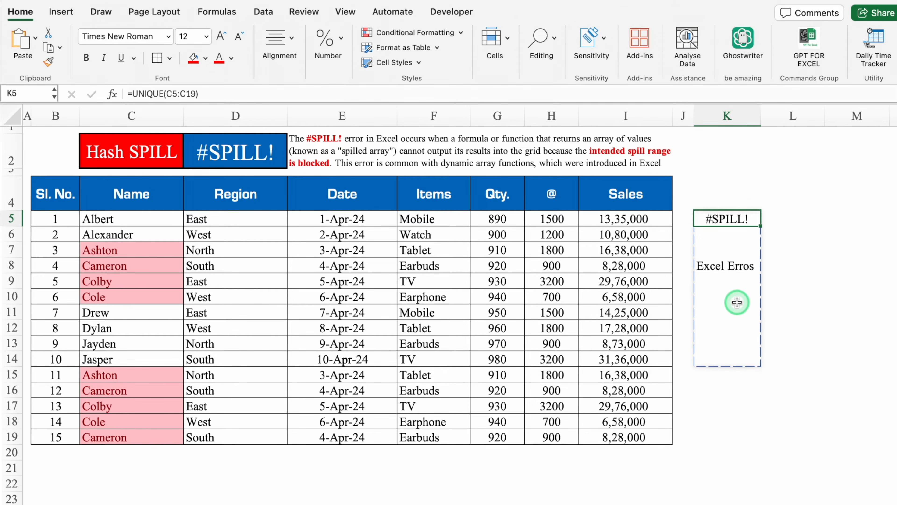
pyautogui.click(727, 271)
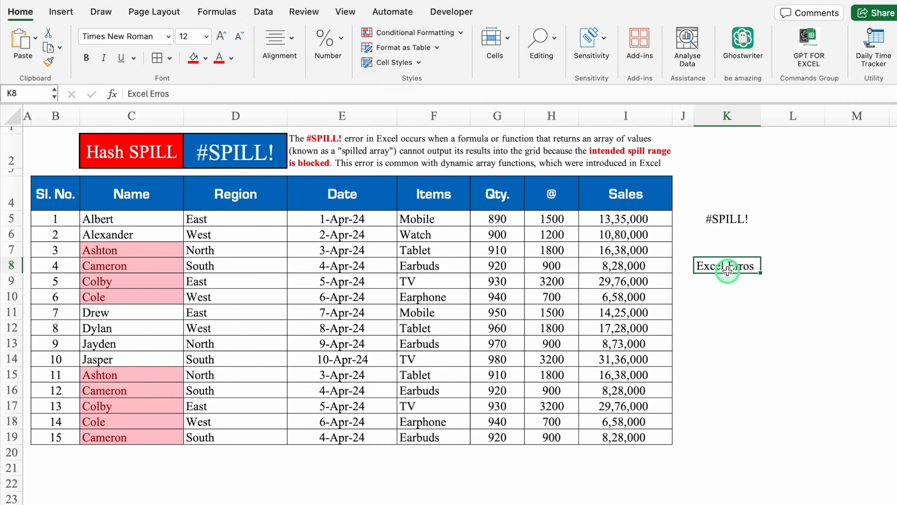
pyautogui.press('Delete')
pyautogui.click(820, 306)
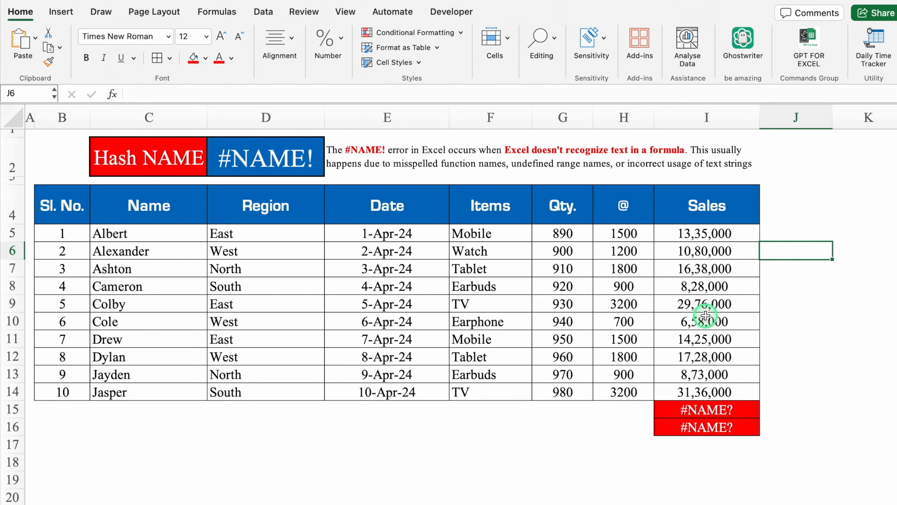
# Correct the formula in I15 by replacing the invalid function ADD with SUM, giving =SUM(I5:I14).
pyautogui.click(692, 409)
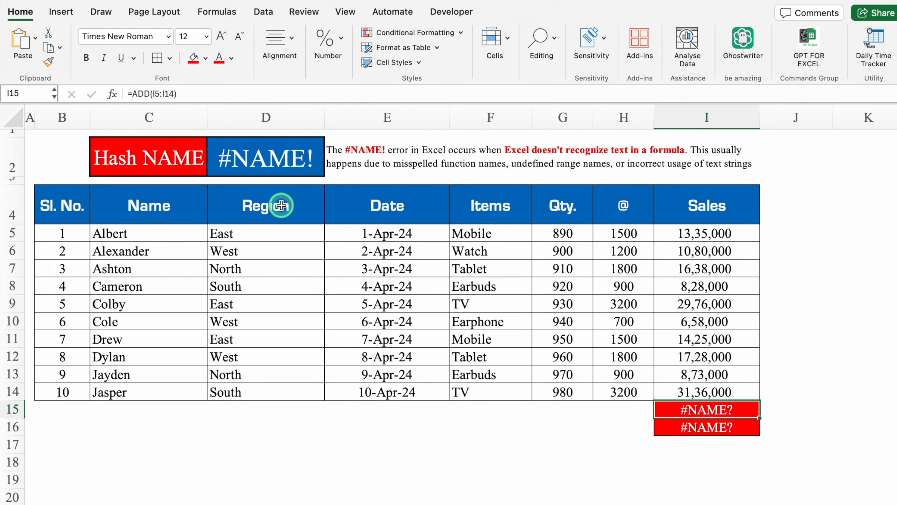
pyautogui.click(149, 94)
pyautogui.press('BackSpace')
pyautogui.press('BackSpace')
pyautogui.press('BackSpace')
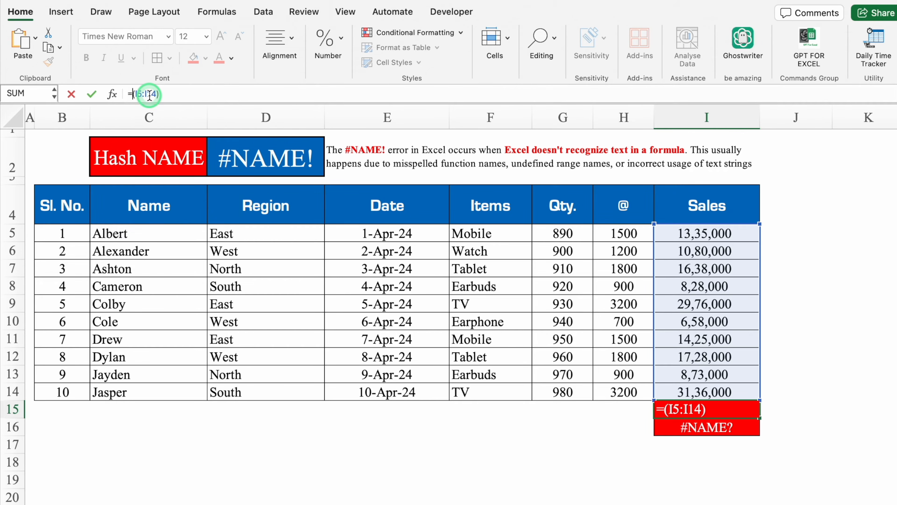
pyautogui.write('Sum')
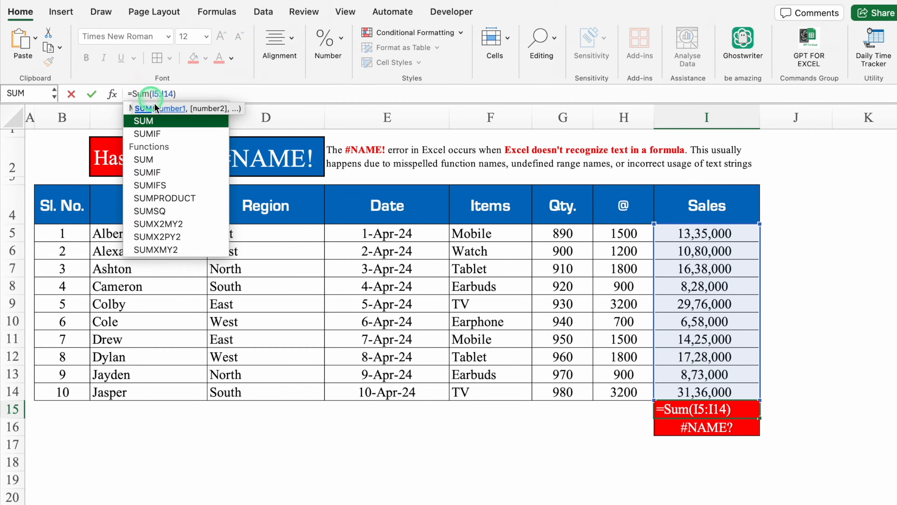
pyautogui.click(171, 122)
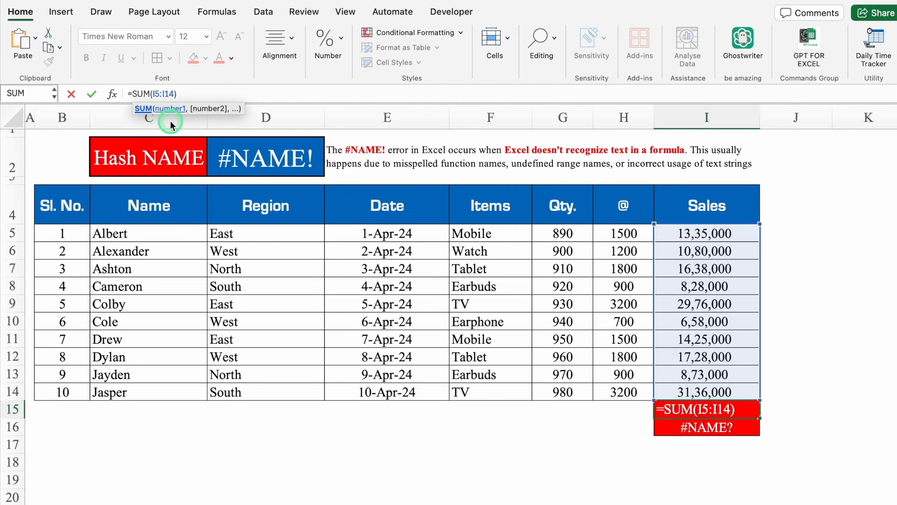
pyautogui.press('Return')
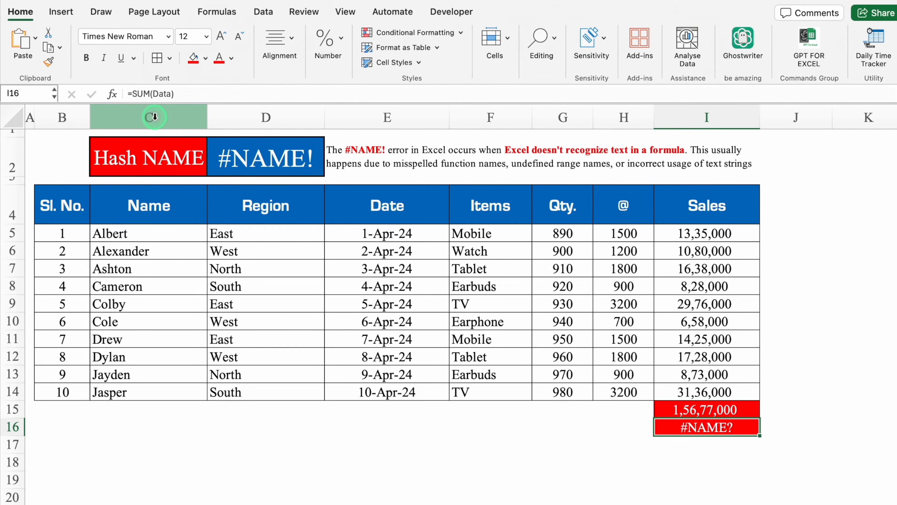
# Try replacing the undefined name Data in I16's SUM formula with the range I5:I14, and restore the original formula.
pyautogui.click(707, 448)
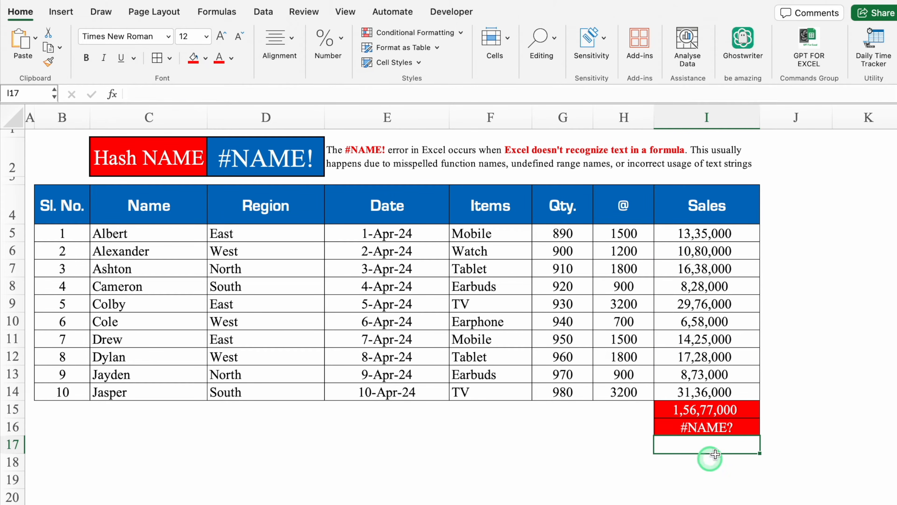
pyautogui.click(744, 428)
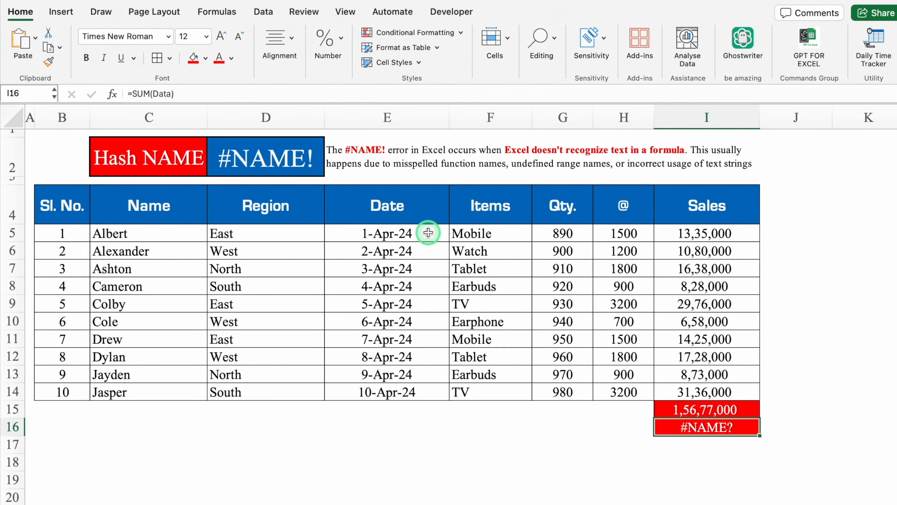
pyautogui.click(171, 93)
pyautogui.press('BackSpace')
pyautogui.press('BackSpace')
pyautogui.press('BackSpace')
pyautogui.press('BackSpace')
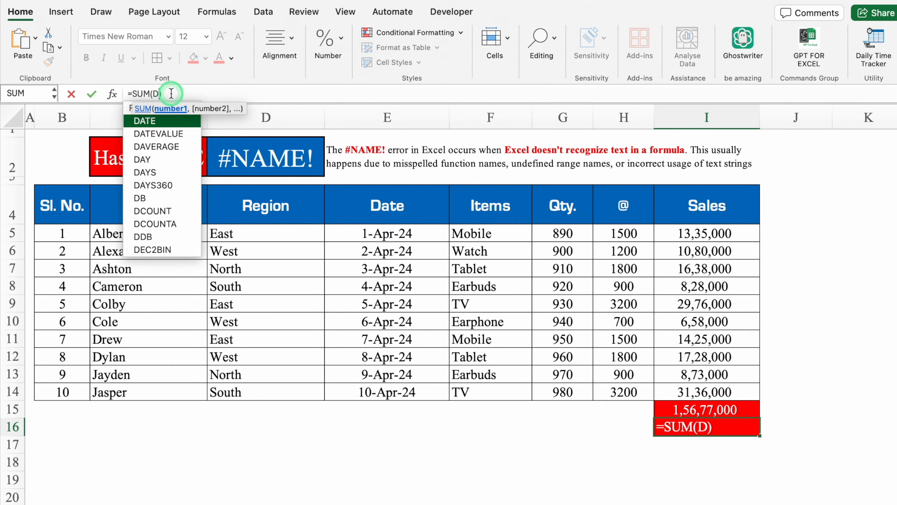
pyautogui.click(700, 232)
pyautogui.moveTo(700, 232); pyautogui.dragTo(702, 387)
pyautogui.press('Return')
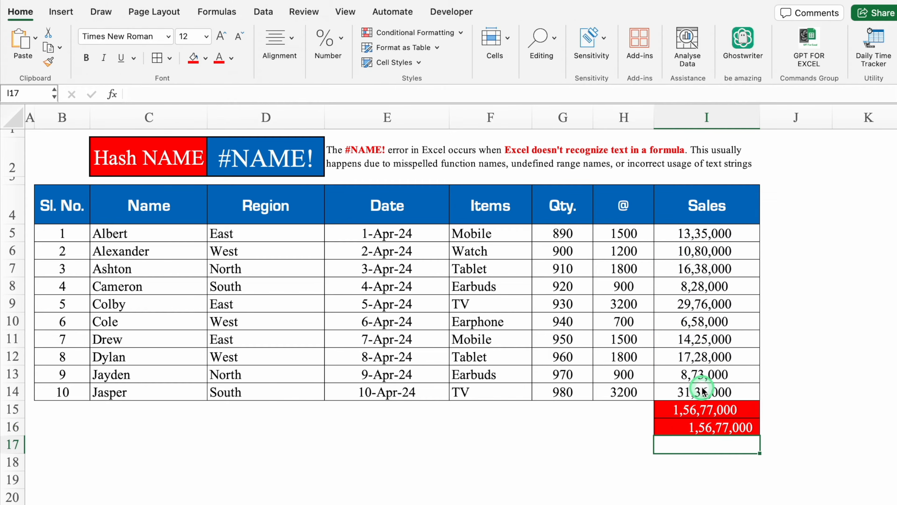
pyautogui.press('Up')
pyautogui.press('Left')
pyautogui.press('Left')
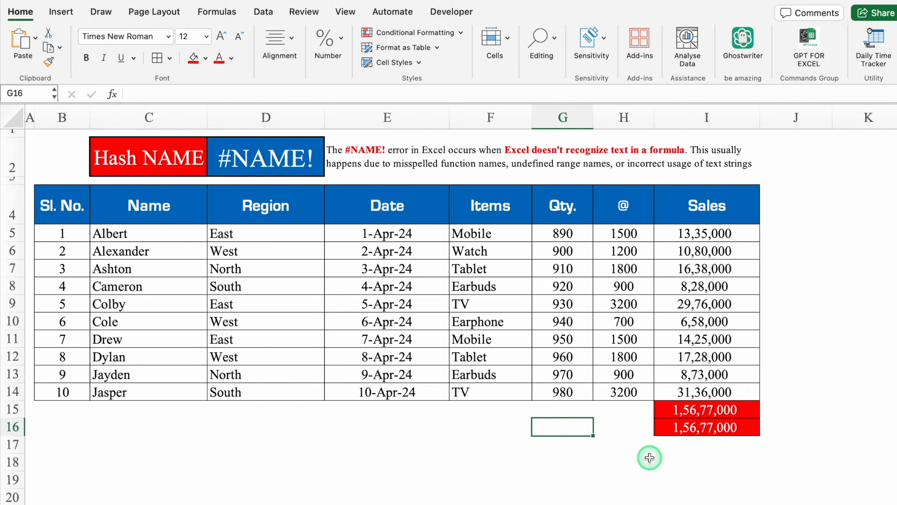
pyautogui.press('Right')
pyautogui.press('Right')
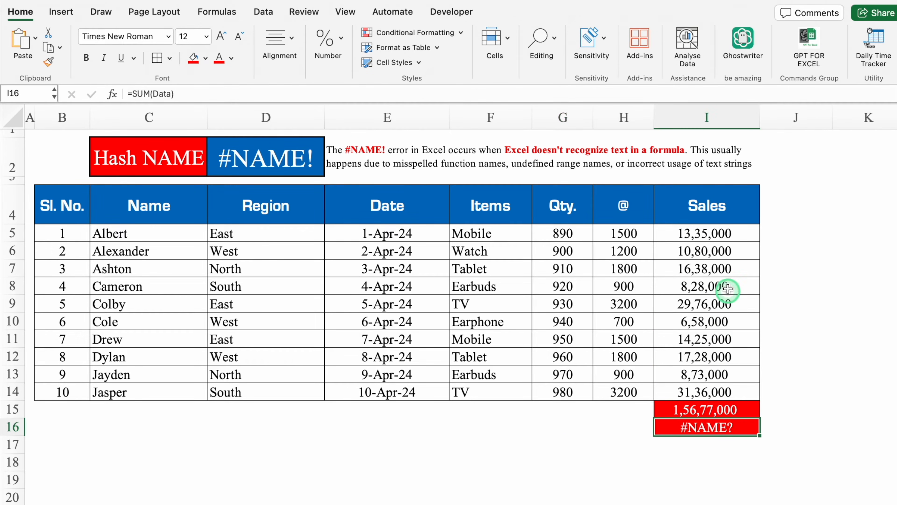
# Define the name "Sales" for the Sales column values in cells I5:I14.
pyautogui.click(715, 232)
pyautogui.moveTo(715, 232); pyautogui.dragTo(708, 389)
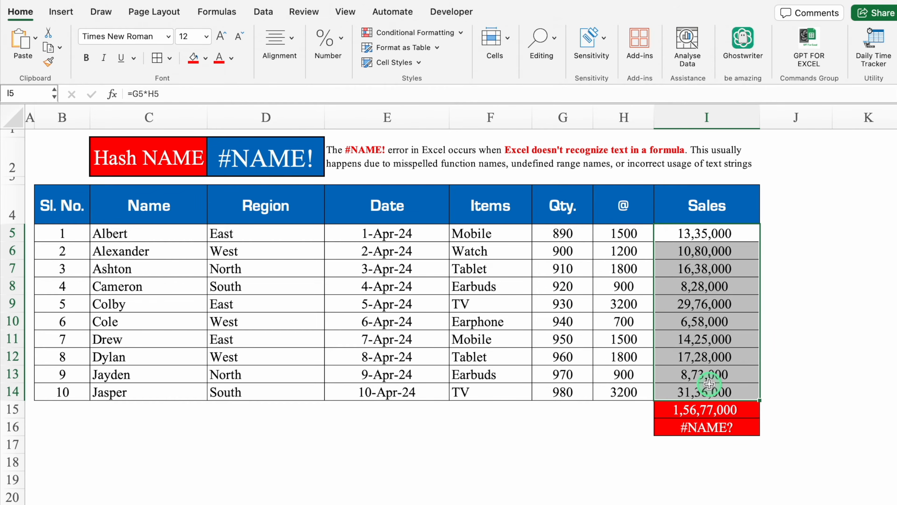
pyautogui.click(31, 94)
pyautogui.press('BackSpace')
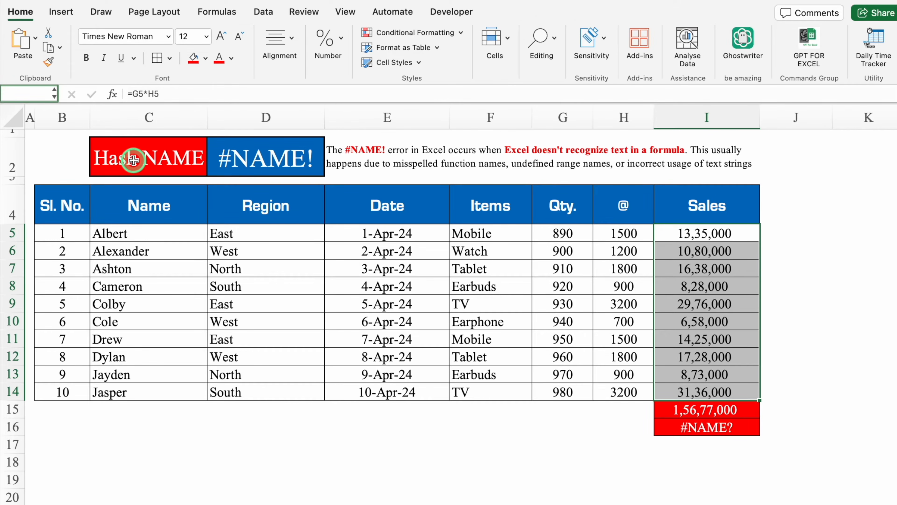
pyautogui.write('Sales')
pyautogui.press('Return')
pyautogui.click(563, 444)
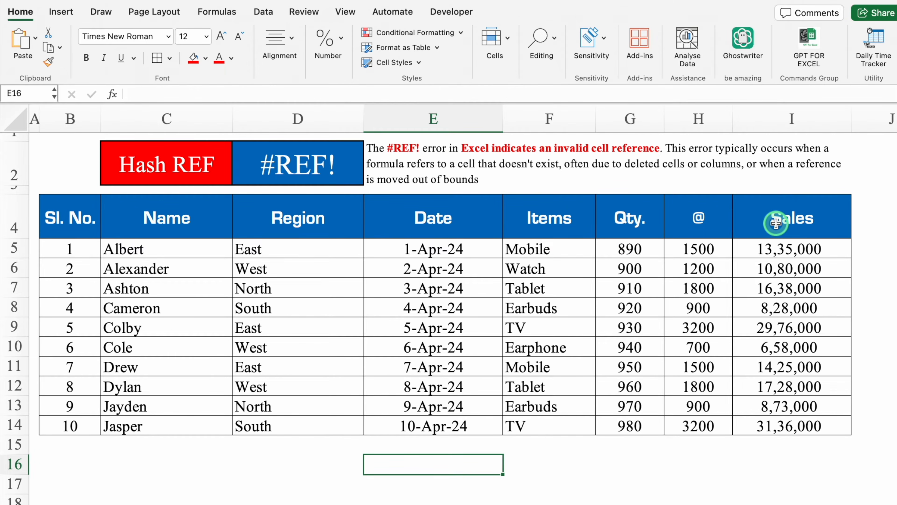
# Try deleting the Qty. column (G) that the Sales formulas refer to.
pyautogui.click(629, 120)
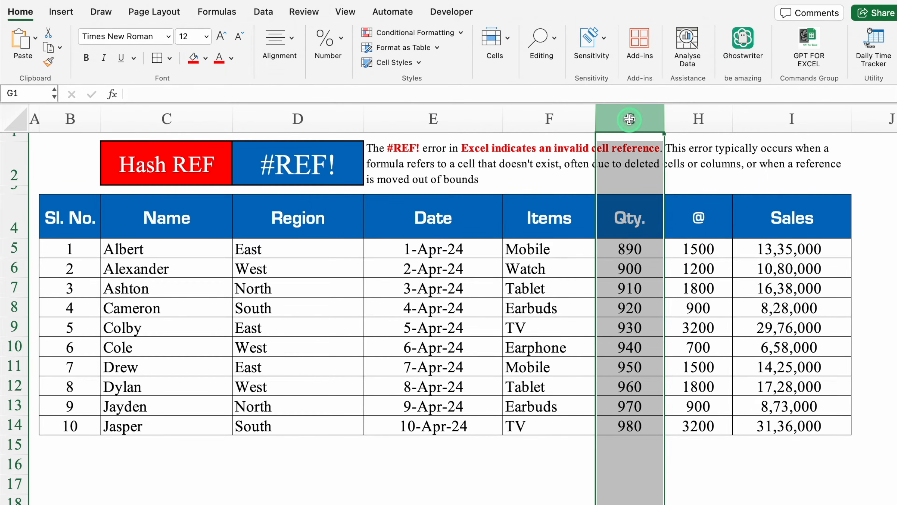
pyautogui.rightClick(629, 119)
pyautogui.click(671, 214)
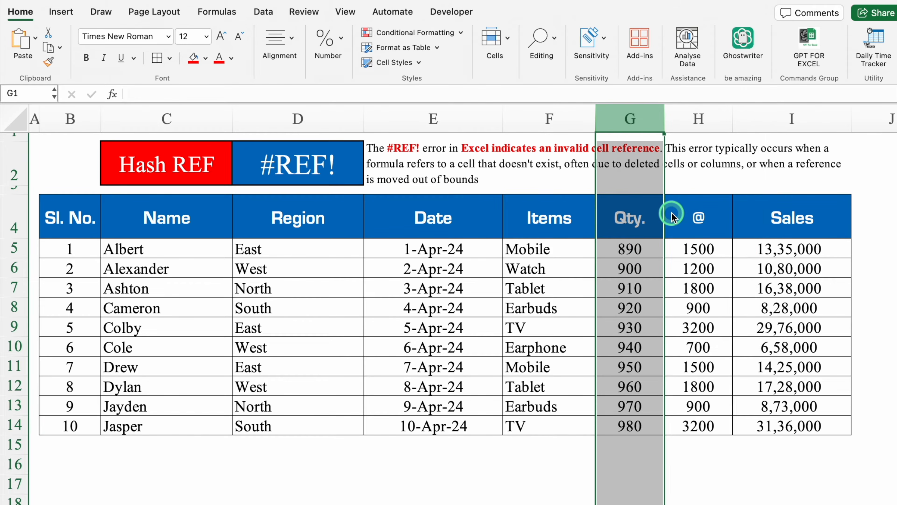
pyautogui.click(840, 231)
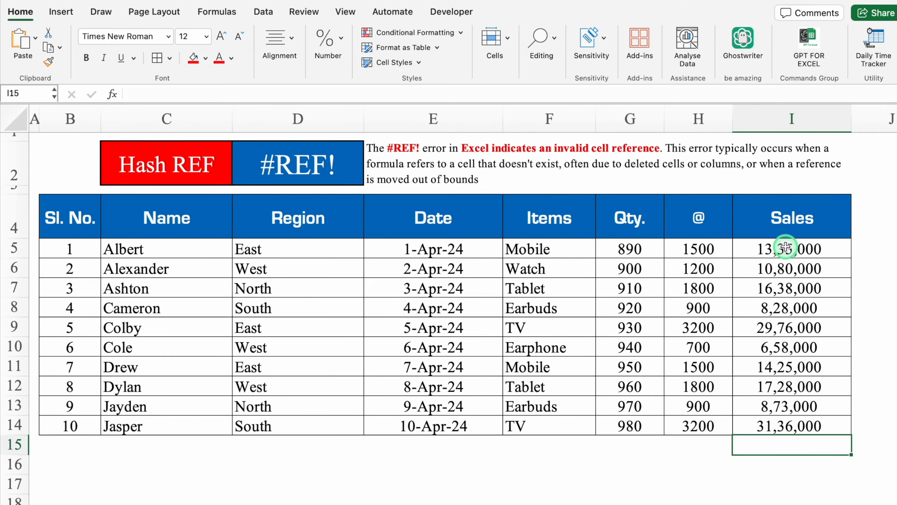
# Copy the Sales formulas in I5:I14 and paste them below the table, starting at cell B16.
pyautogui.moveTo(786, 246); pyautogui.dragTo(792, 419)
pyautogui.press('super+c')
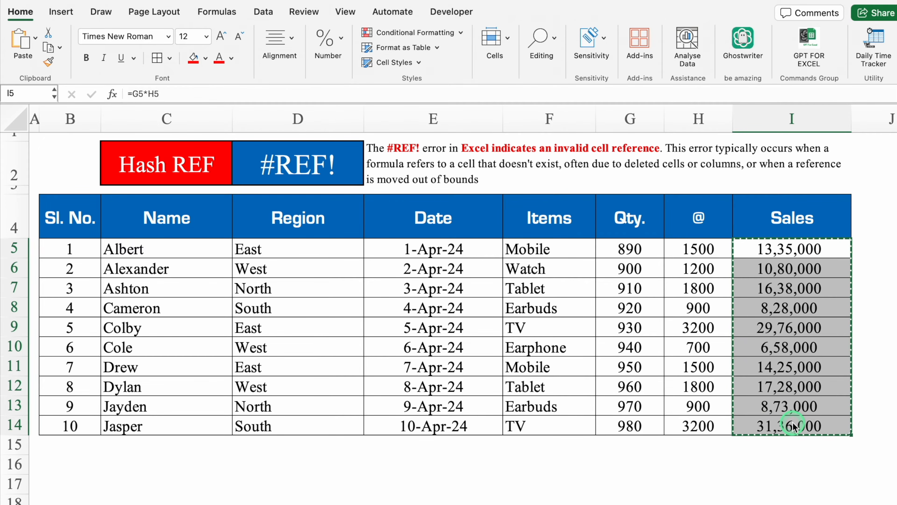
pyautogui.scroll(-5, 779, 321)
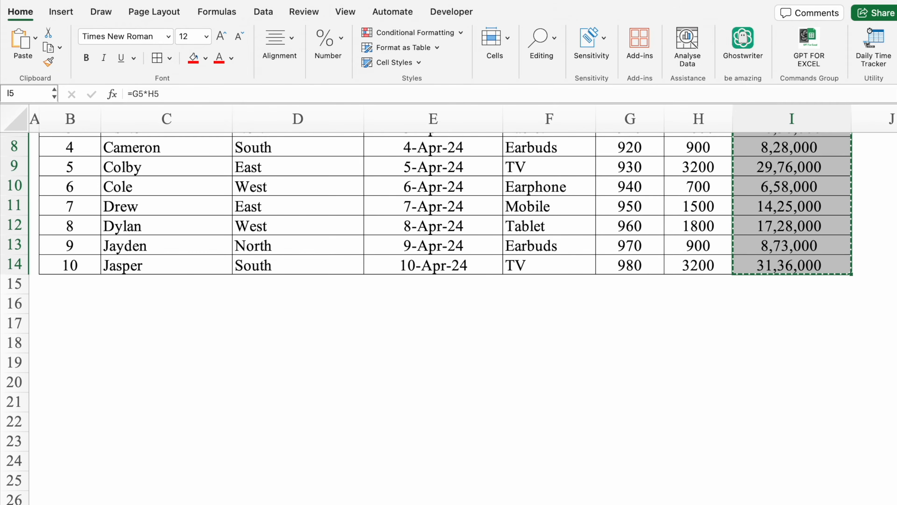
pyautogui.click(297, 250)
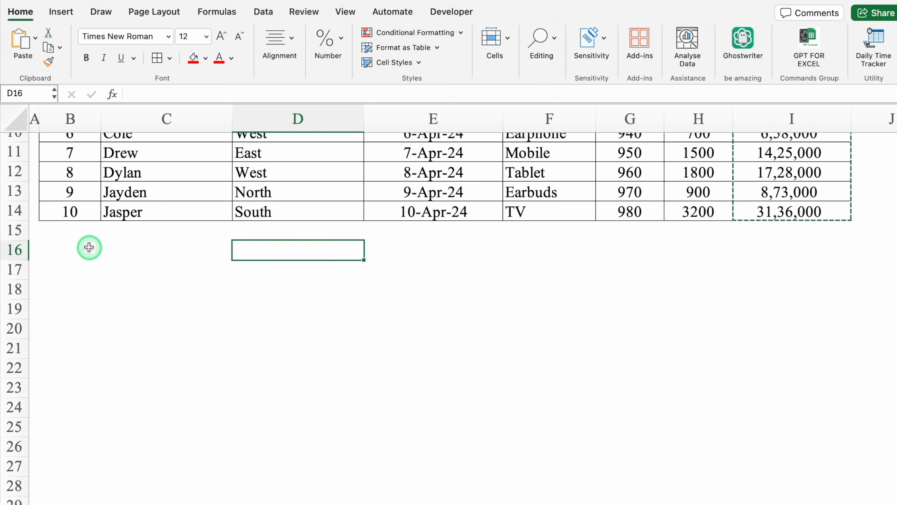
pyautogui.click(88, 247)
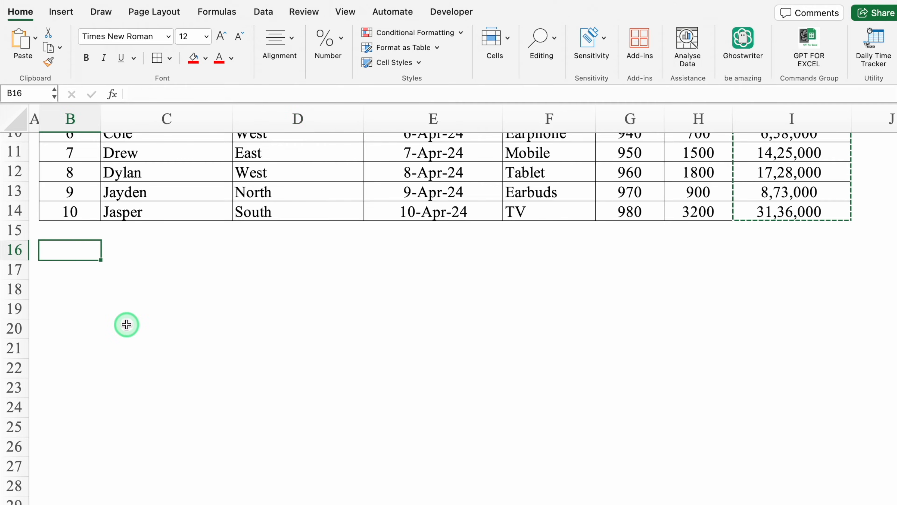
pyautogui.press('super+v')
pyautogui.click(184, 321)
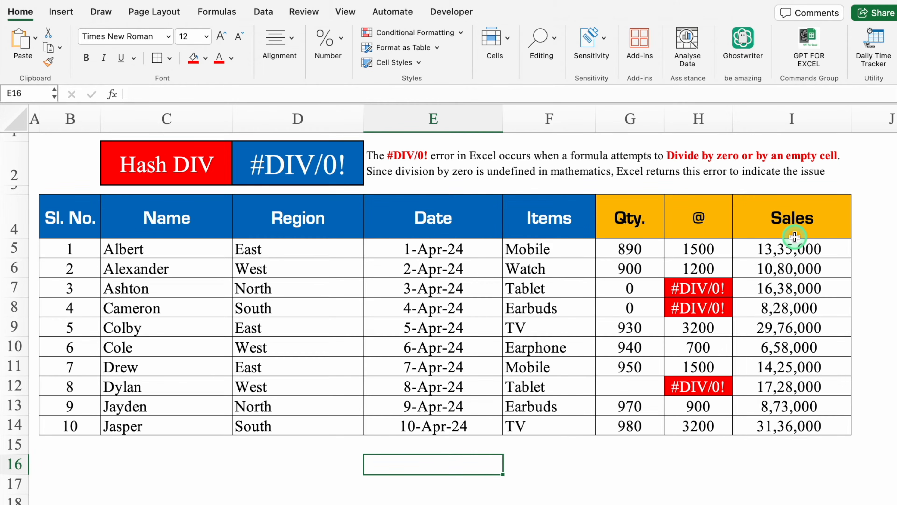
# Check the division formulas in H5 and H7, and replace the zero quantities with 120 in G7 and 10 in G8.
pyautogui.click(713, 251)
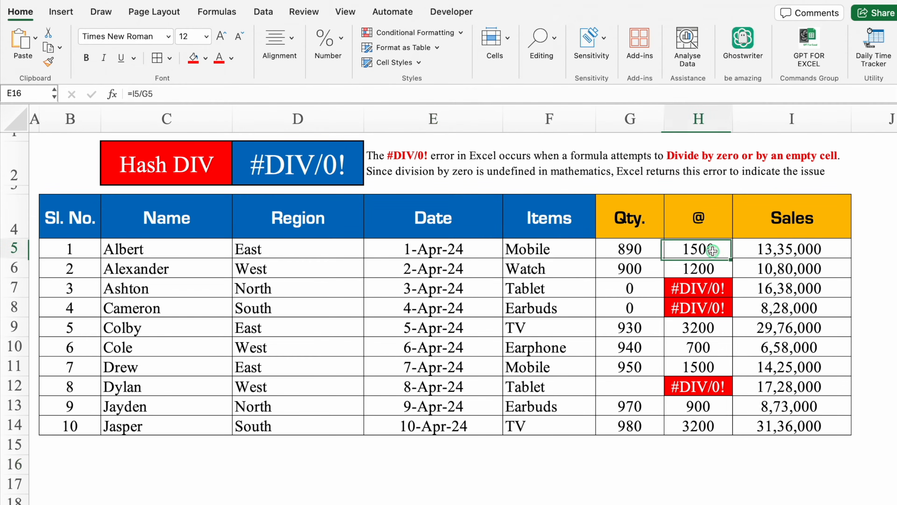
pyautogui.click(722, 285)
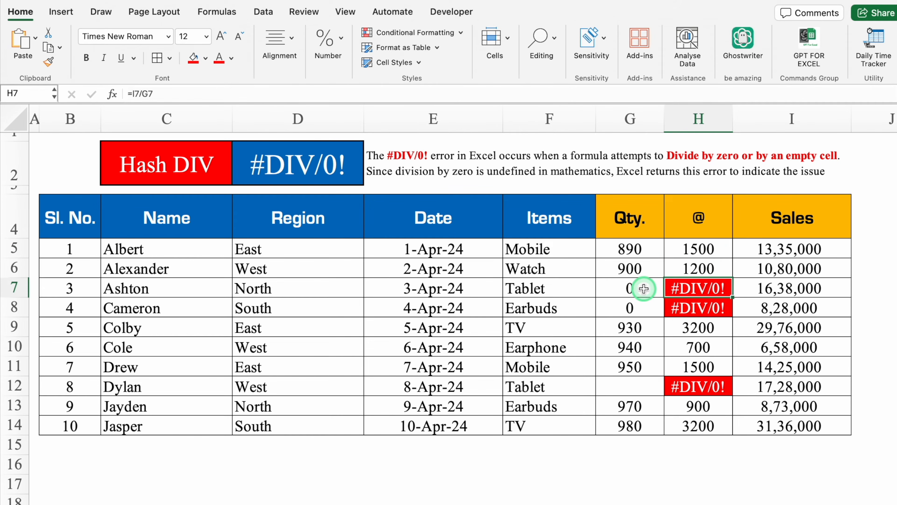
pyautogui.click(644, 288)
pyautogui.click(672, 295)
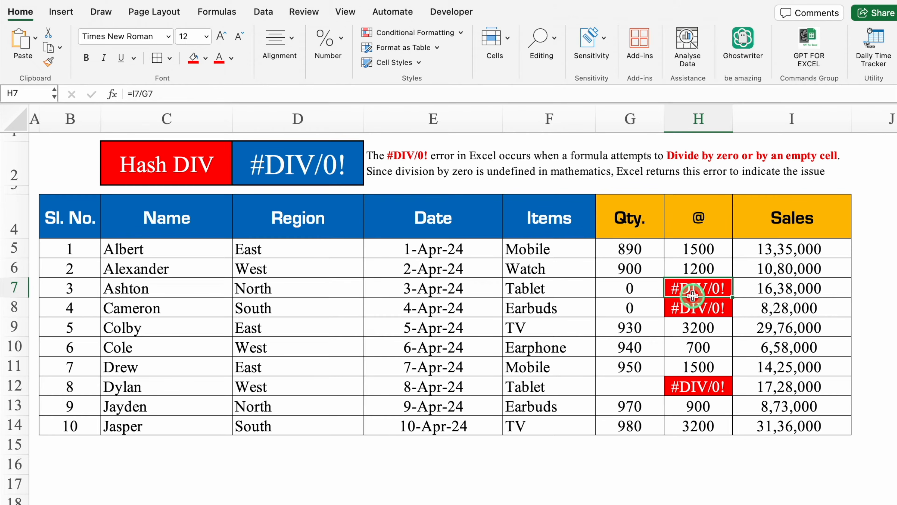
pyautogui.click(635, 290)
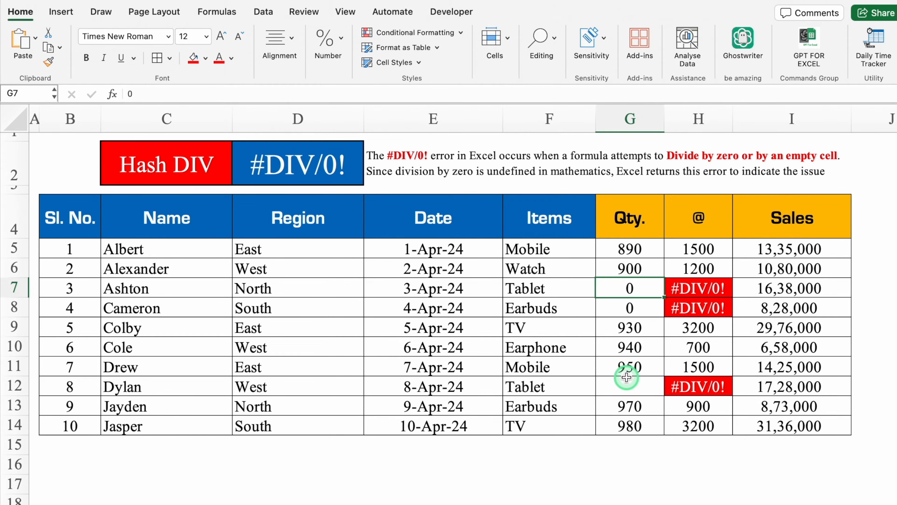
pyautogui.write('120')
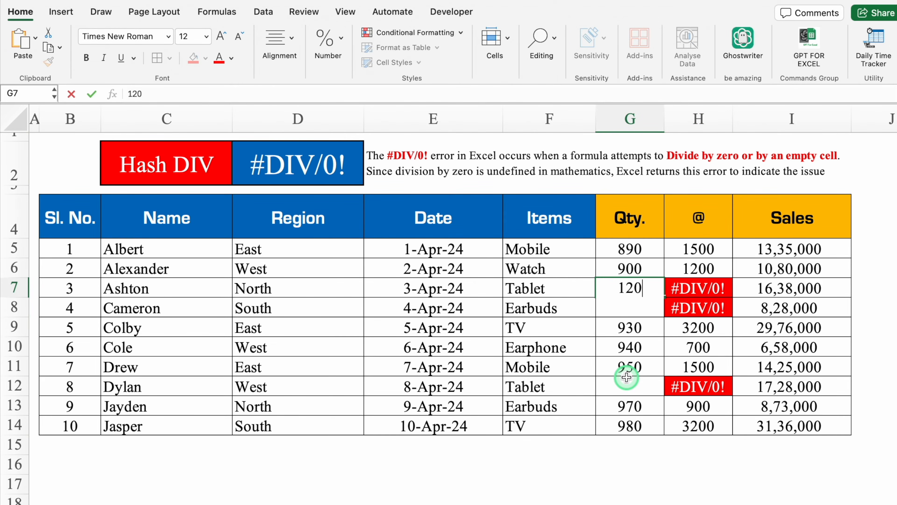
pyautogui.press('Return')
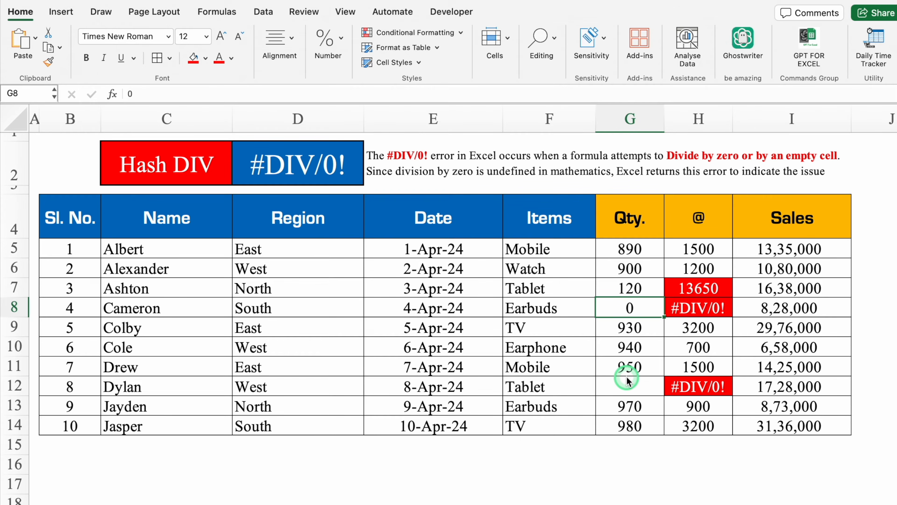
pyautogui.write('10')
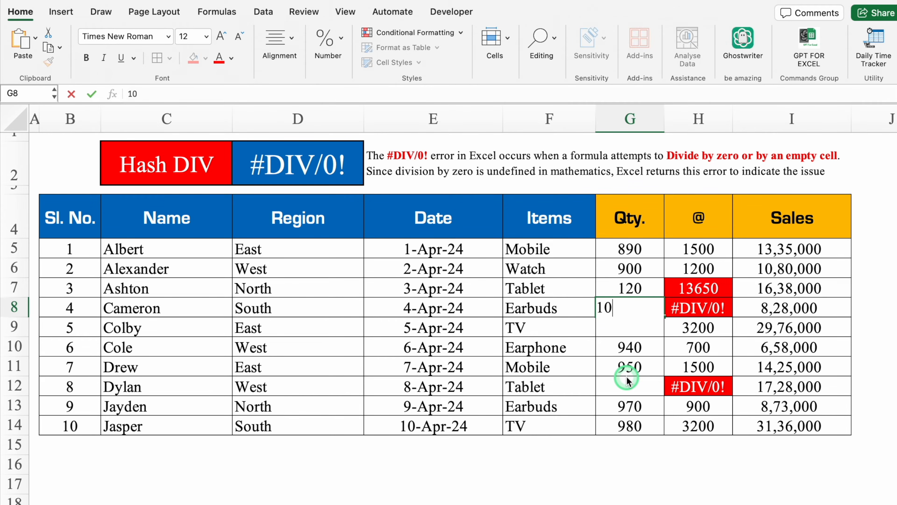
pyautogui.press('Return')
# Fill the empty quantity cell G12 with 100.
pyautogui.click(637, 389)
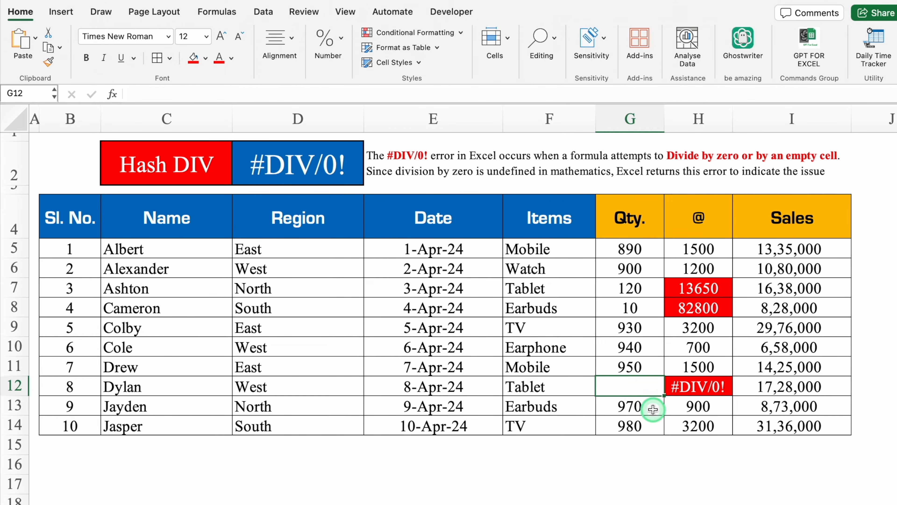
pyautogui.write('100')
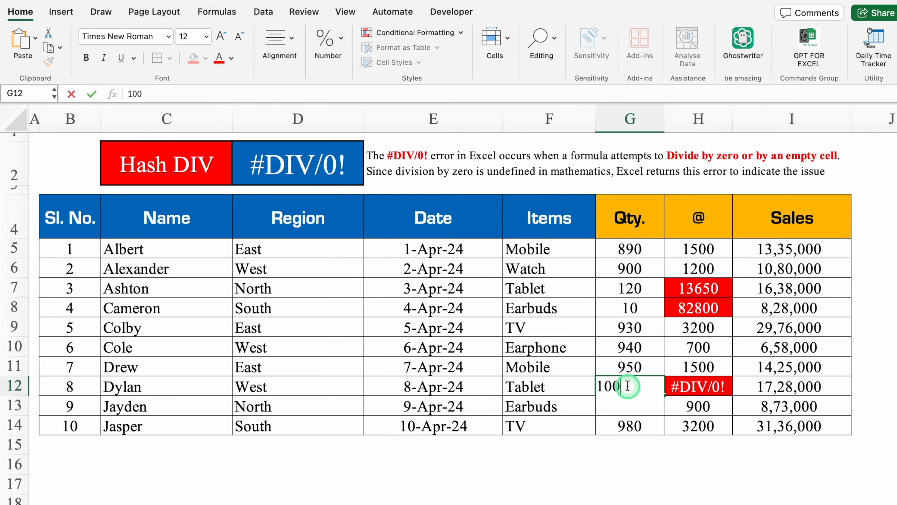
pyautogui.press('Return')
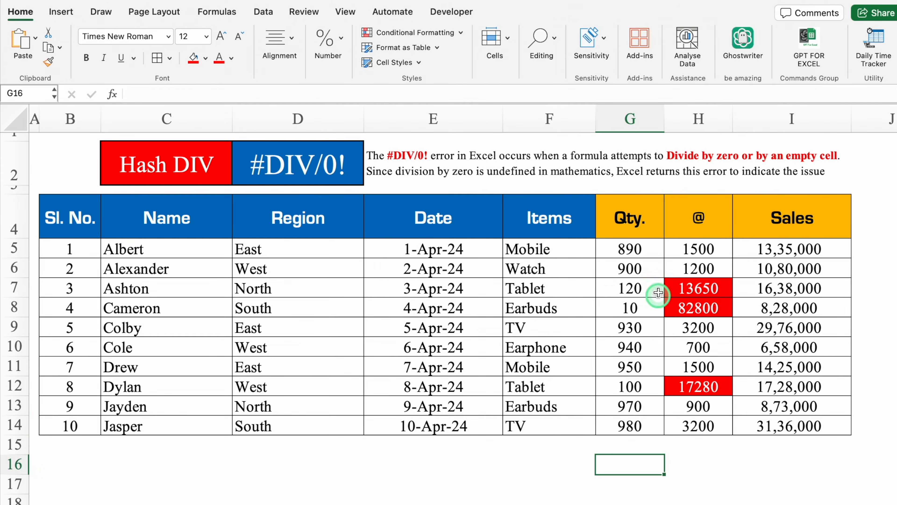
# Set the quantity in G7 to 0.
pyautogui.click(649, 286)
pyautogui.write('0')
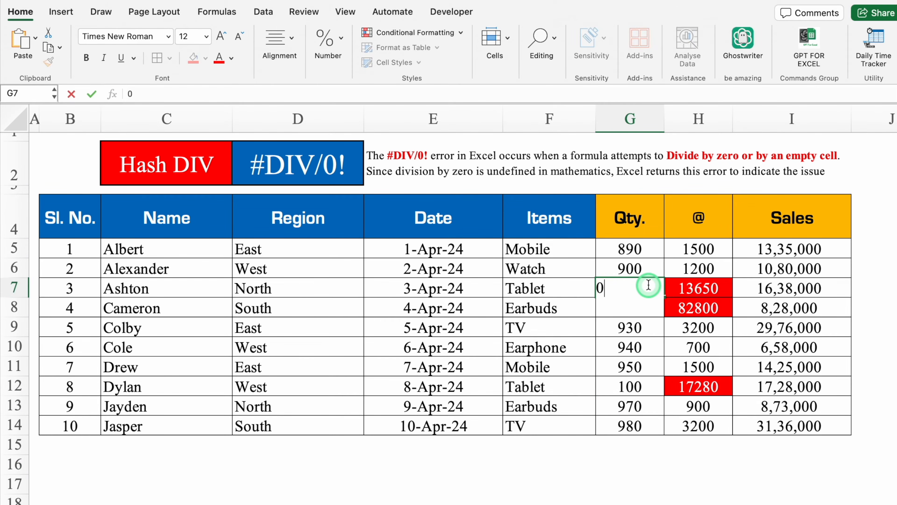
pyautogui.press('Return')
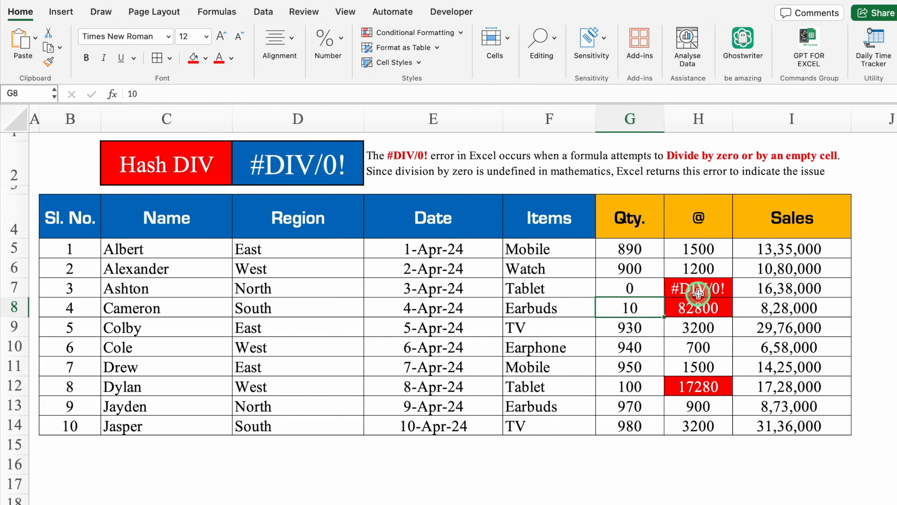
# Wrap the division formula in H7 with IFERROR and an empty-string fallback, giving =IFERROR(I7/G7,"").
pyautogui.click(695, 287)
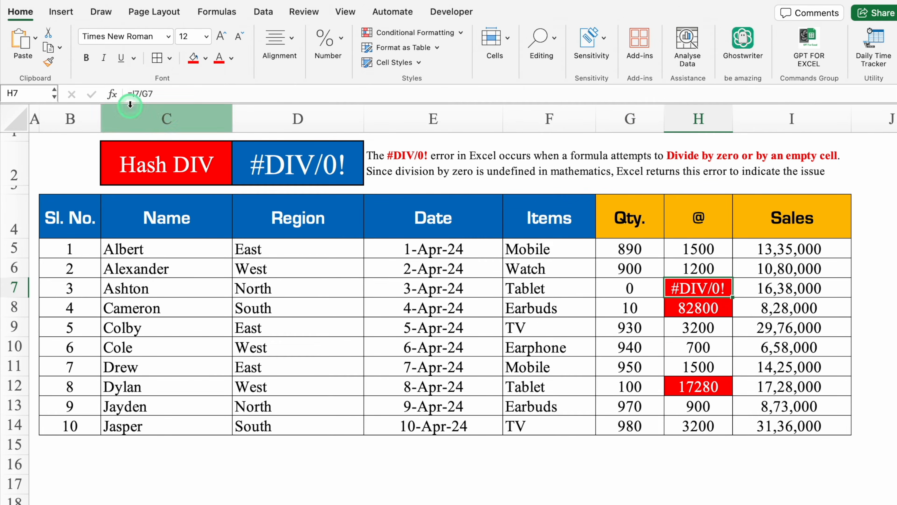
pyautogui.click(132, 93)
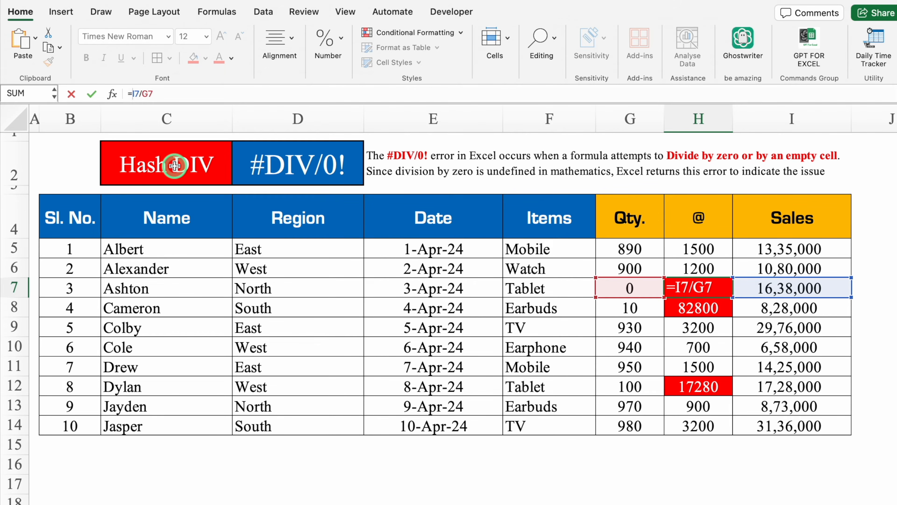
pyautogui.write('iferr')
pyautogui.doubleClick(179, 113)
pyautogui.click(203, 93)
pyautogui.write(',""')
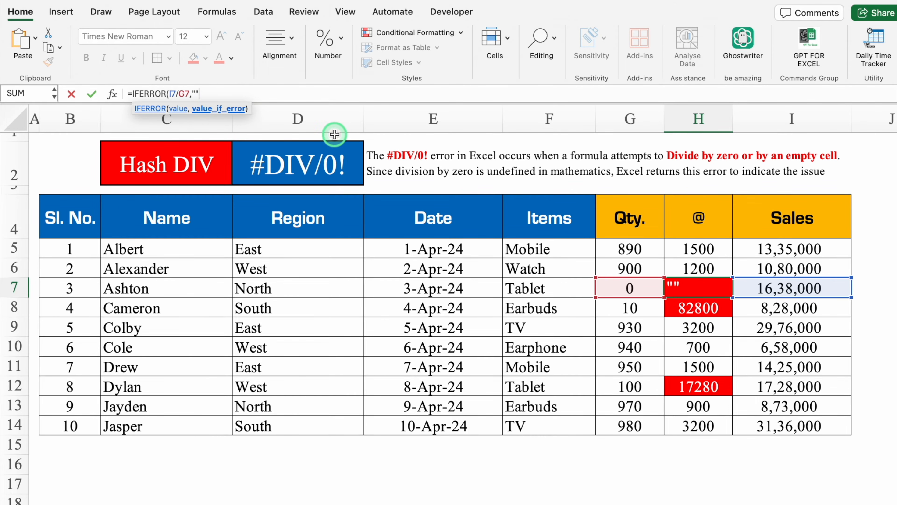
pyautogui.write(')')
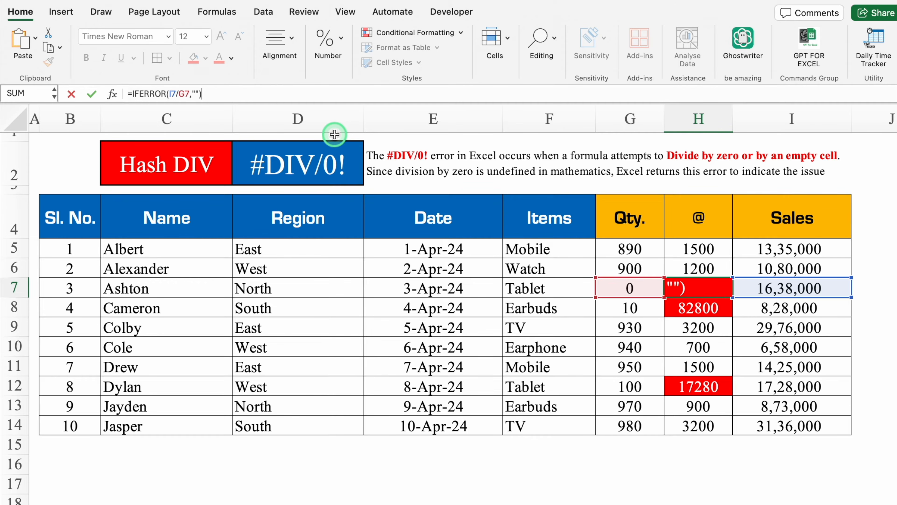
pyautogui.press('Return')
# Change the IFERROR fallback in H7 to the text "No Data".
pyautogui.click(701, 283)
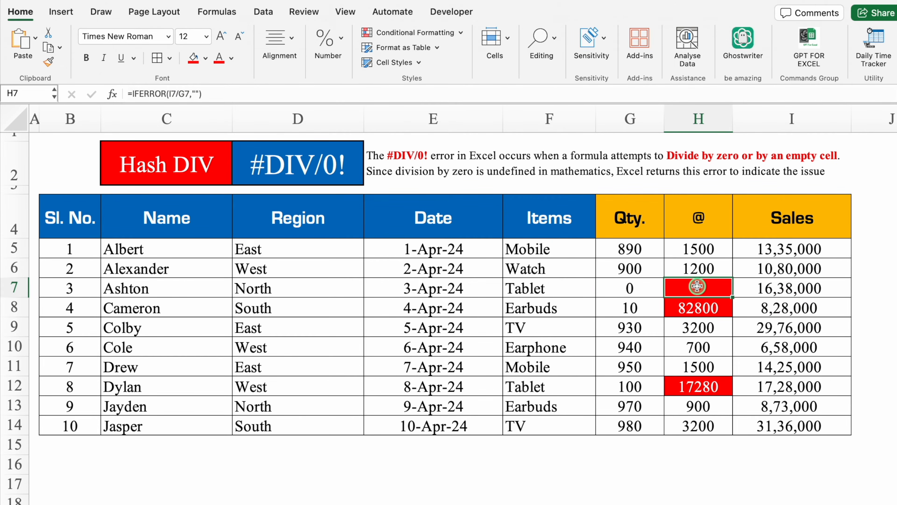
pyautogui.click(195, 94)
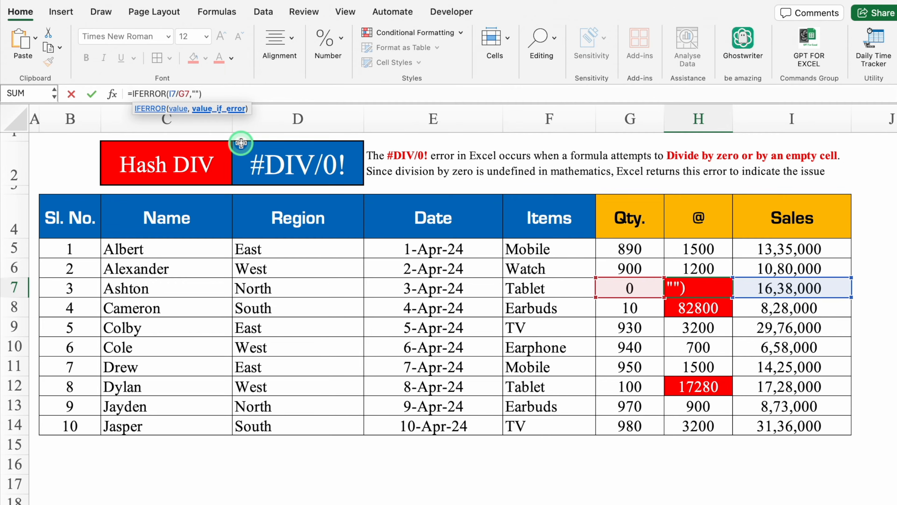
pyautogui.write('No Data')
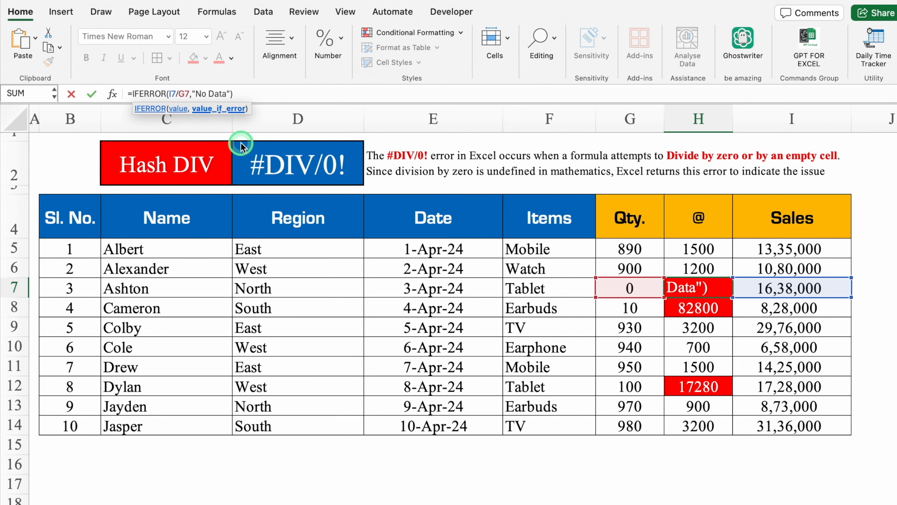
pyautogui.press('Return')
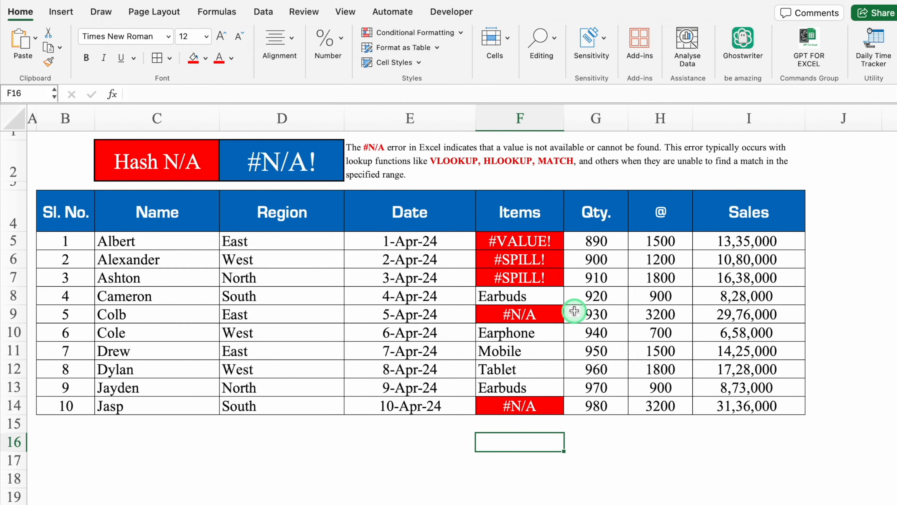
# Correct the VLOOKUP in F5 by putting a comma instead of the space after C5, giving =VLOOKUP(C5,Data!$C:$G,5,0).
pyautogui.click(540, 241)
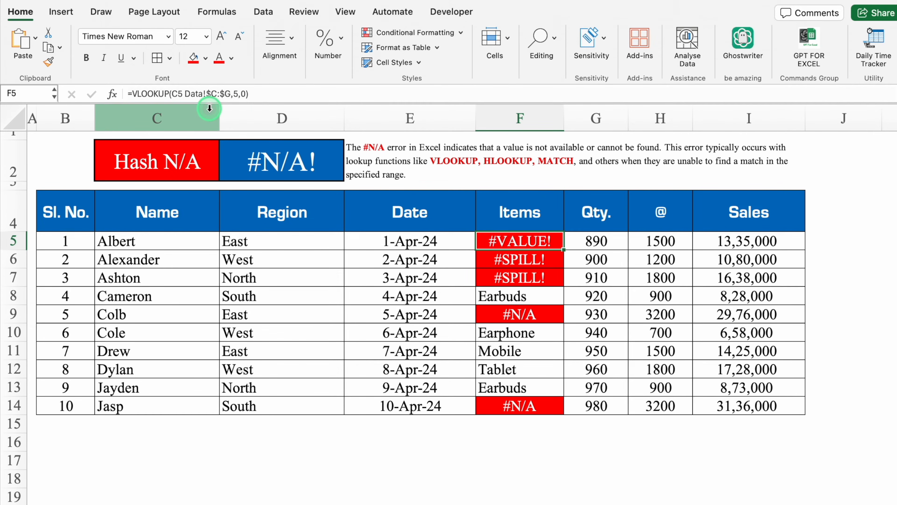
pyautogui.click(184, 93)
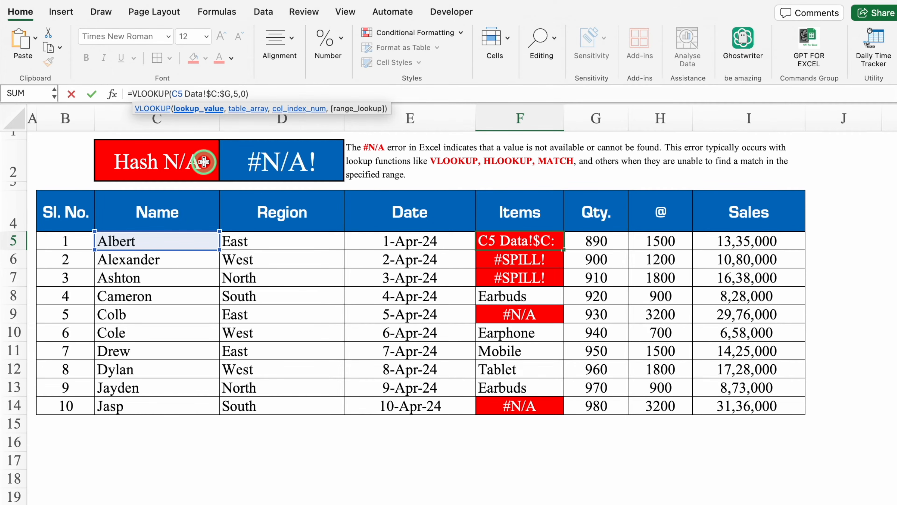
pyautogui.press('BackSpace')
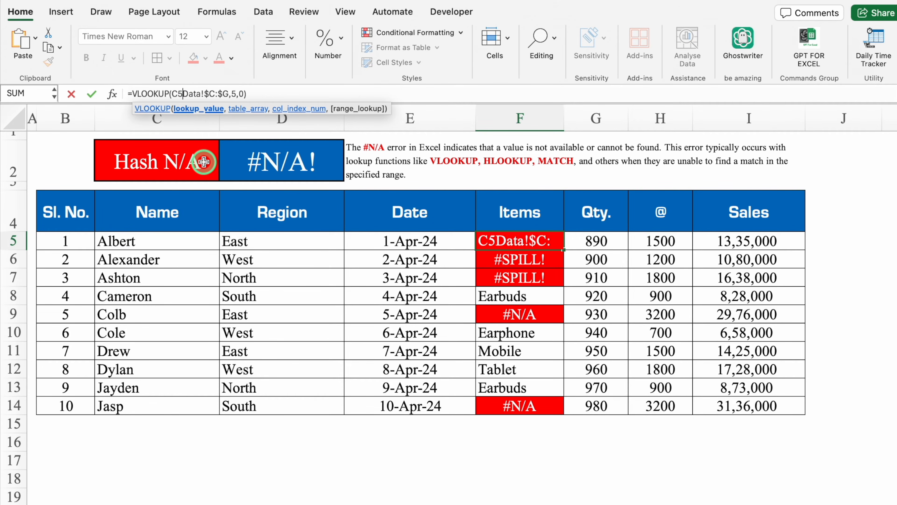
pyautogui.write(',')
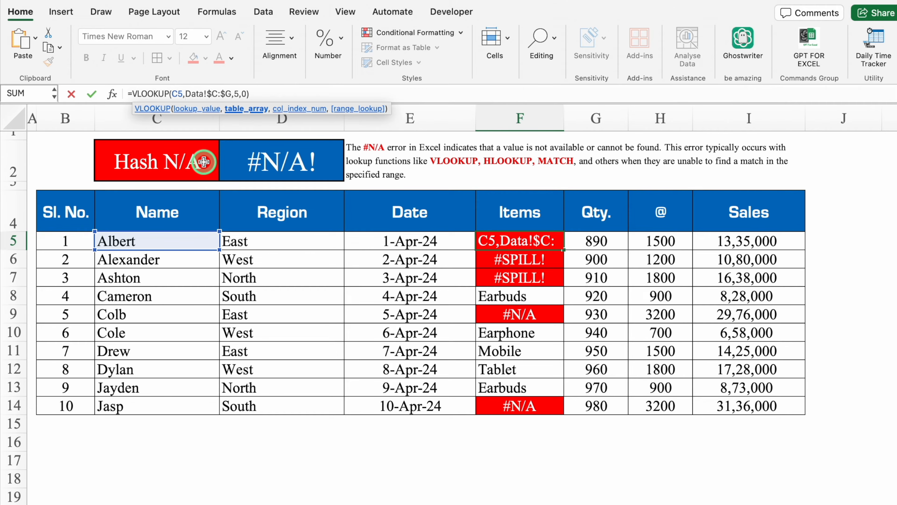
pyautogui.press('Return')
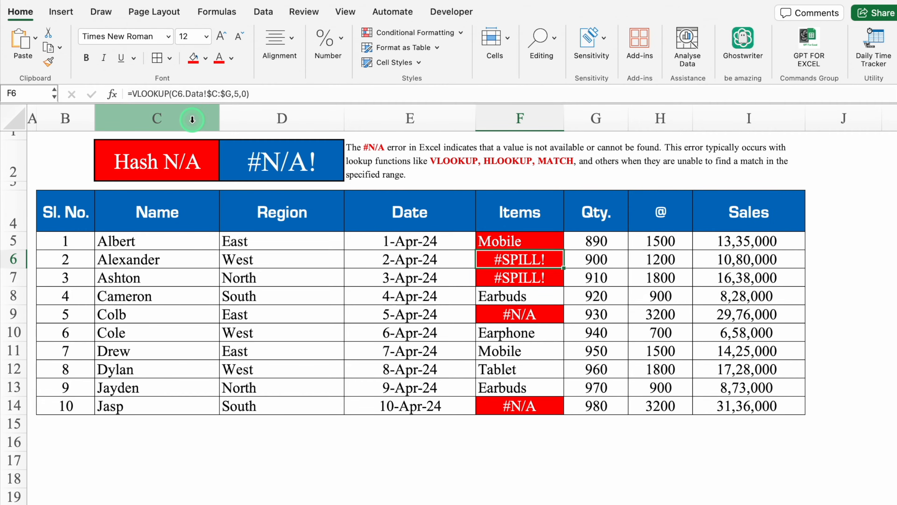
# Correct the VLOOKUP in F6 by replacing the period after C6 with a comma.
pyautogui.click(183, 94)
pyautogui.press('BackSpace')
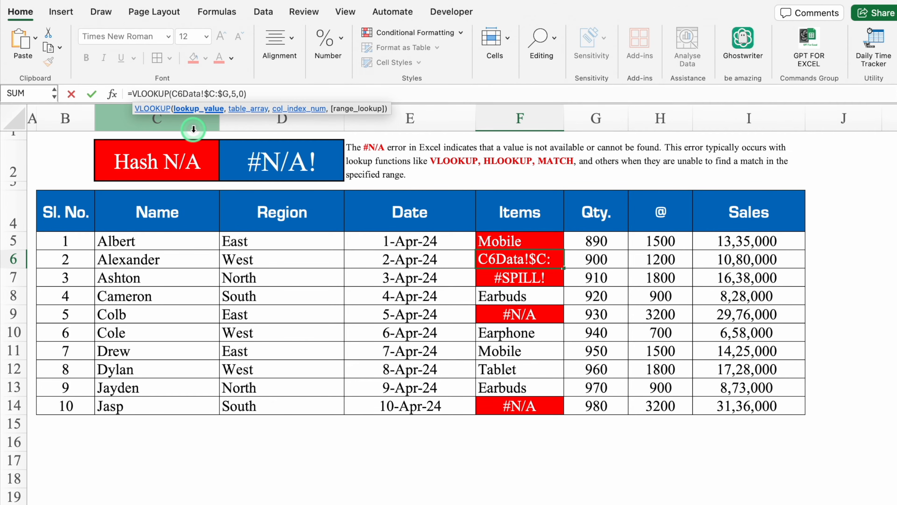
pyautogui.write(',')
pyautogui.press('Return')
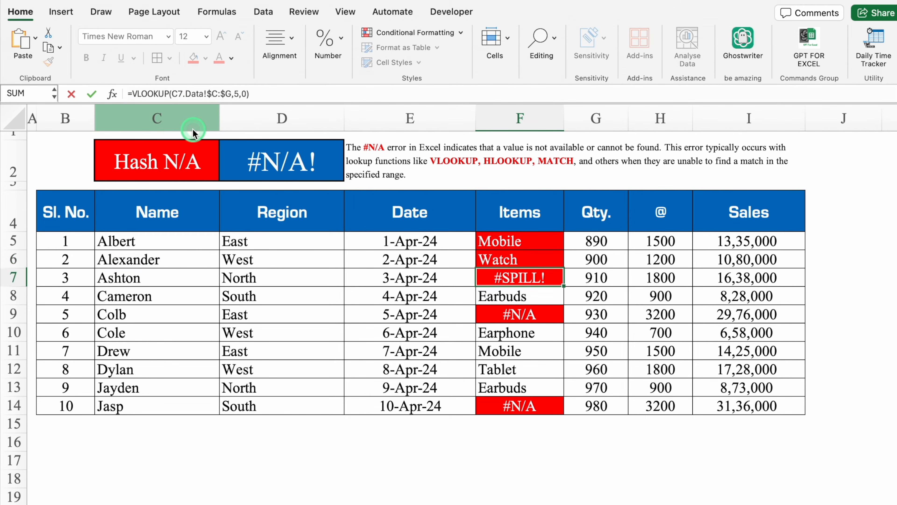
# Correct the VLOOKUP in F7 by replacing the period after C7 with a comma.
pyautogui.click(186, 94)
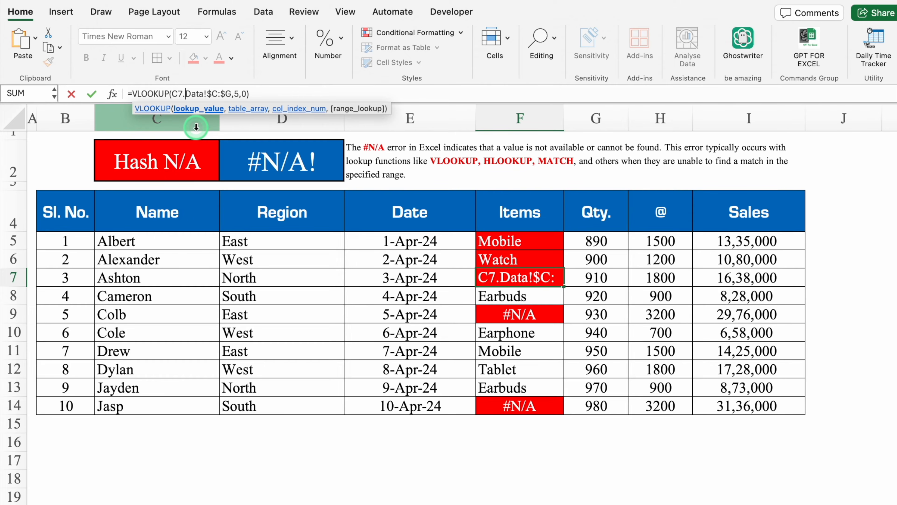
pyautogui.press('BackSpace')
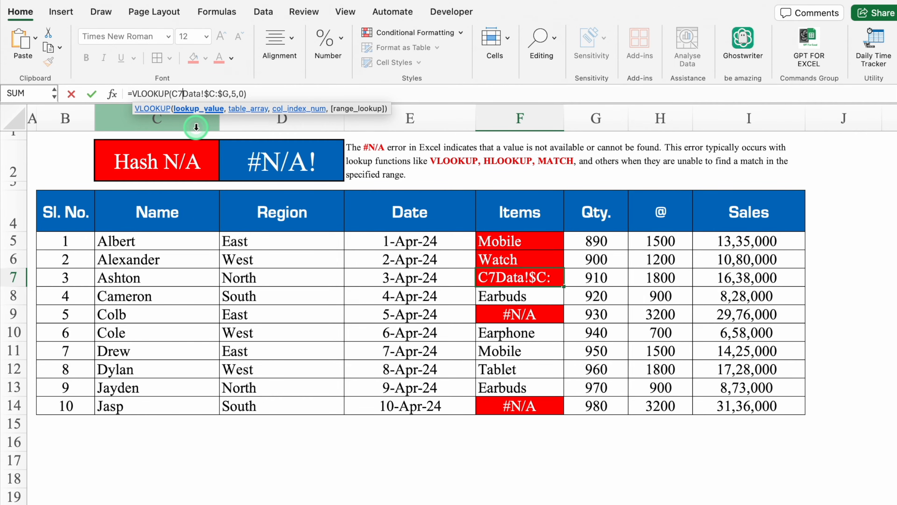
pyautogui.write(',')
pyautogui.press('Return')
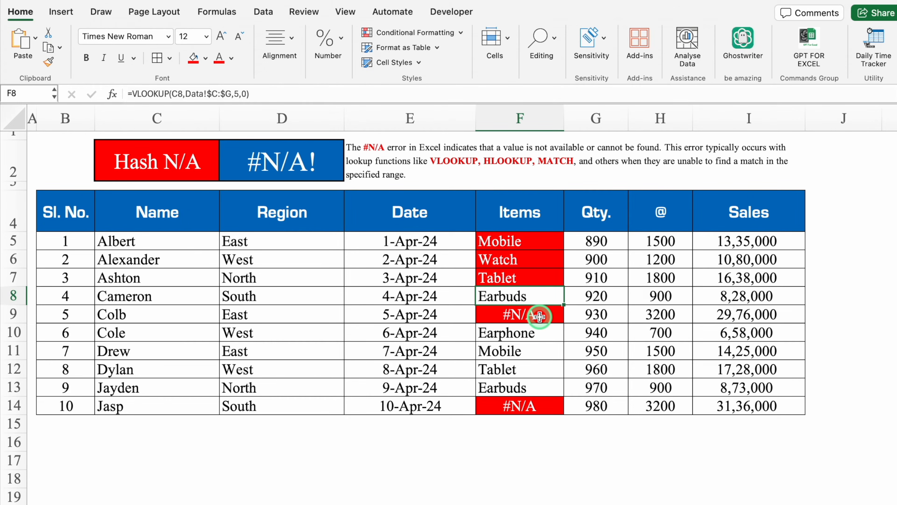
# Try clearing the names in C5:C14 and undo the deletion.
pyautogui.click(539, 317)
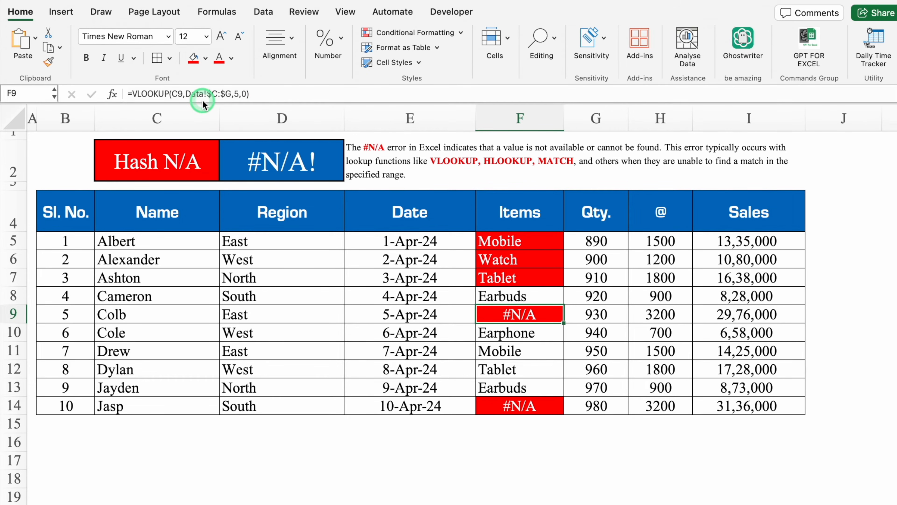
pyautogui.moveTo(174, 242); pyautogui.dragTo(182, 402)
pyautogui.press('Delete')
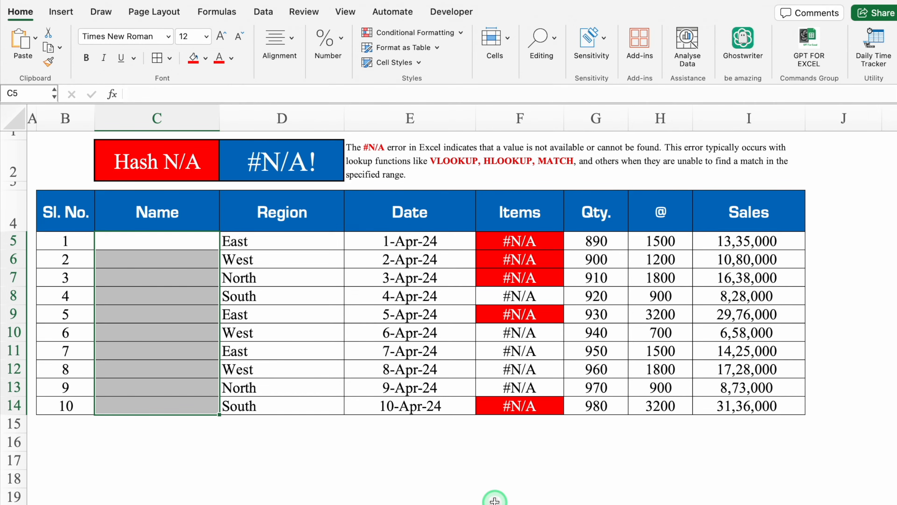
pyautogui.press('super+z')
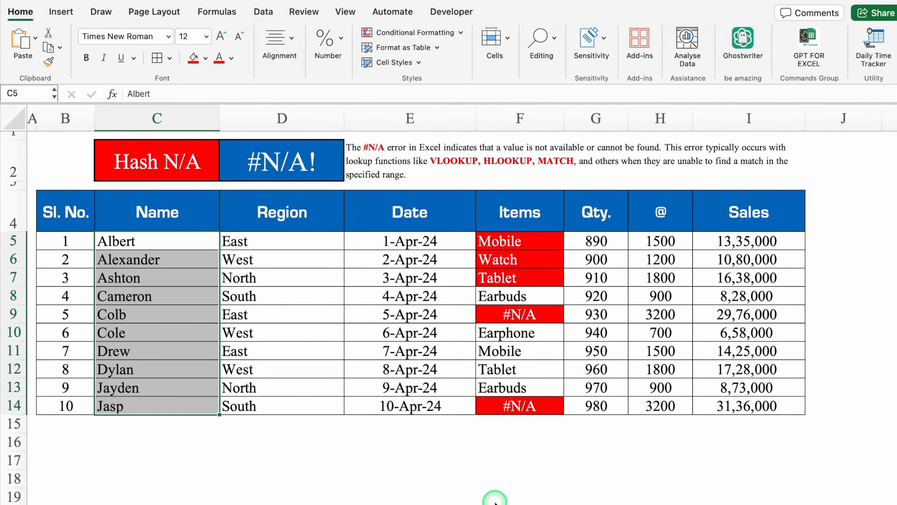
pyautogui.click(281, 460)
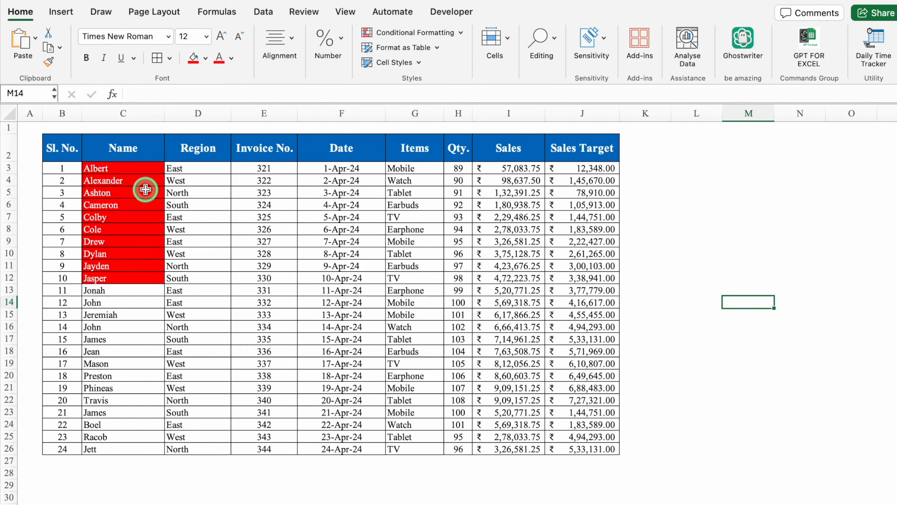
# Copy the names in C3:C12 of the Data sheet and paste them as values from C5 in the #N/A table.
pyautogui.click(143, 170)
pyautogui.moveTo(142, 171); pyautogui.dragTo(143, 278)
pyautogui.press('super+c')
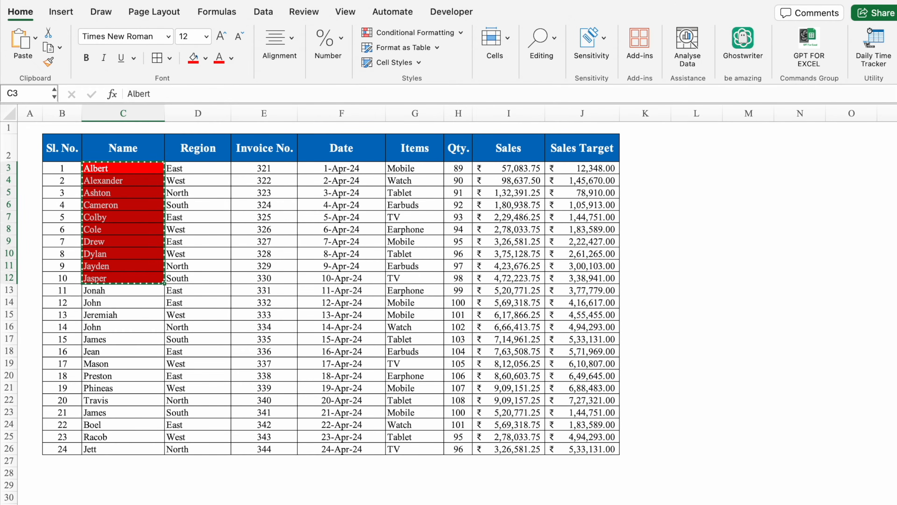
pyautogui.click(417, 503)
pyautogui.click(176, 243)
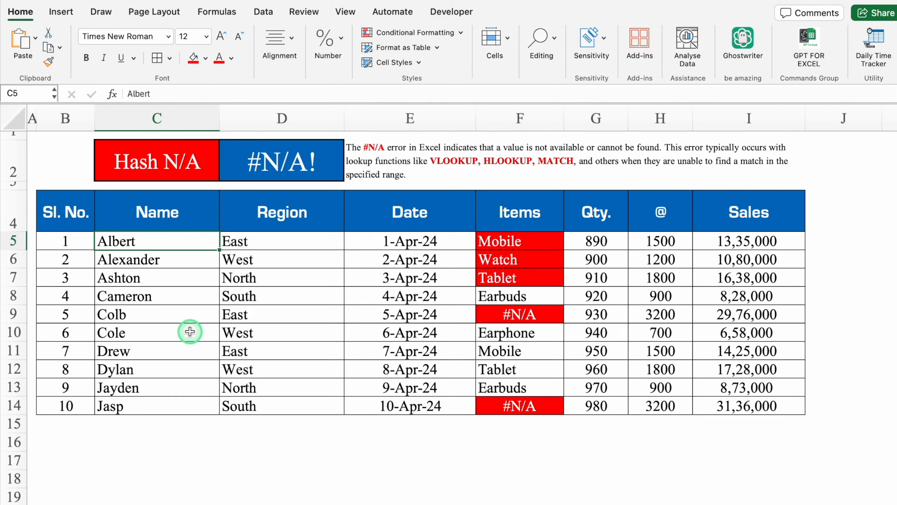
pyautogui.rightClick(162, 241)
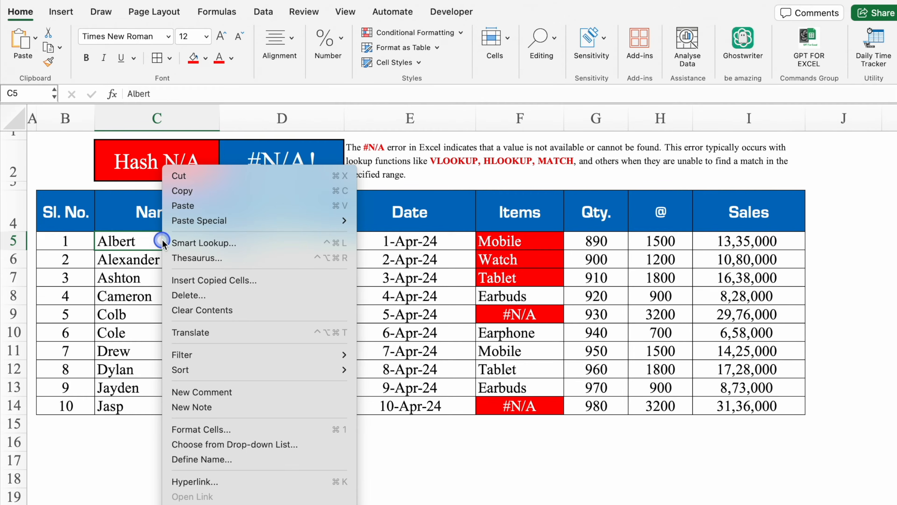
pyautogui.moveTo(232, 221)
pyautogui.click(398, 340)
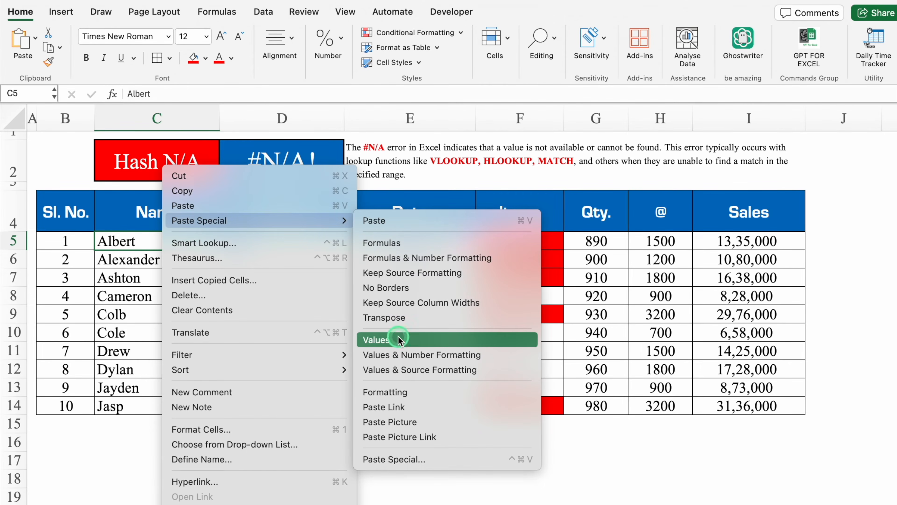
pyautogui.click(382, 451)
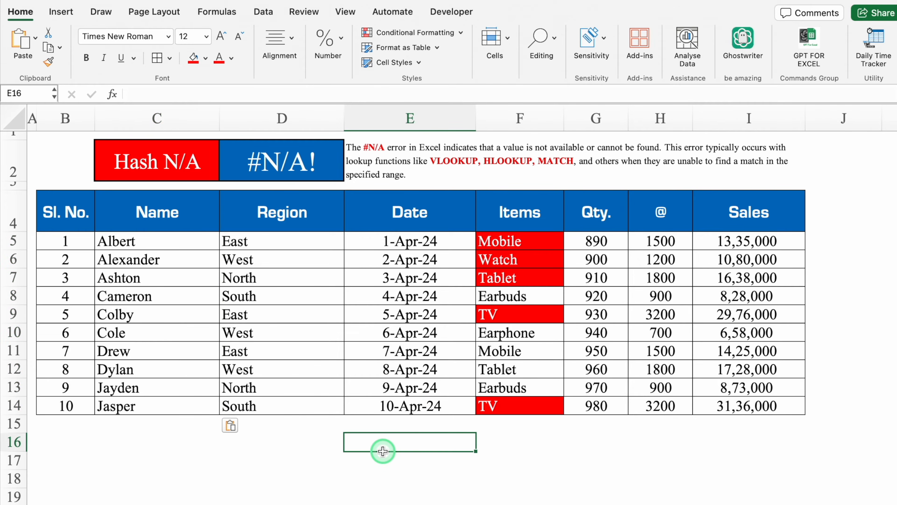
# Clear the names and regions of the last two rows, C13:D14.
pyautogui.moveTo(148, 389); pyautogui.dragTo(277, 404)
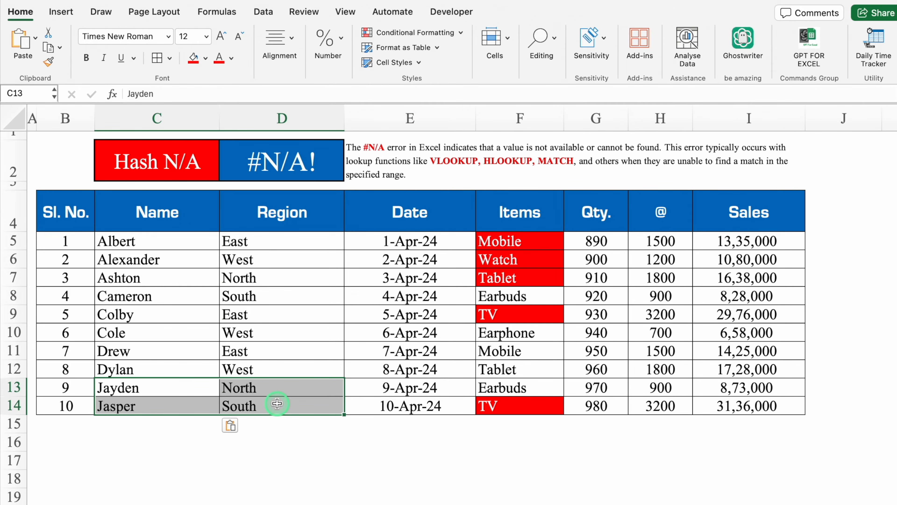
pyautogui.press('Delete')
pyautogui.click(429, 468)
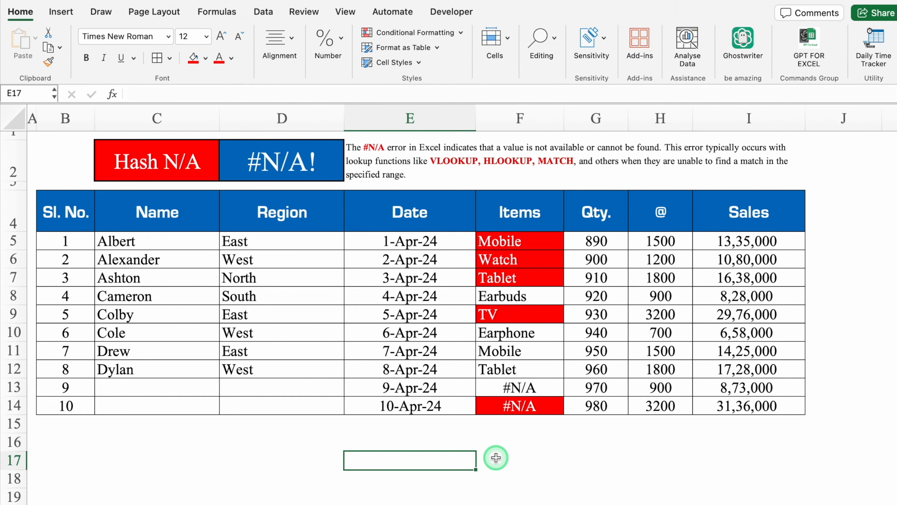
# Wrap the VLOOKUP in F5 with IFNA and an empty-string fallback, giving =IFNA(VLOOKUP(C5,Data!$C:$G,5,0),"").
pyautogui.click(519, 244)
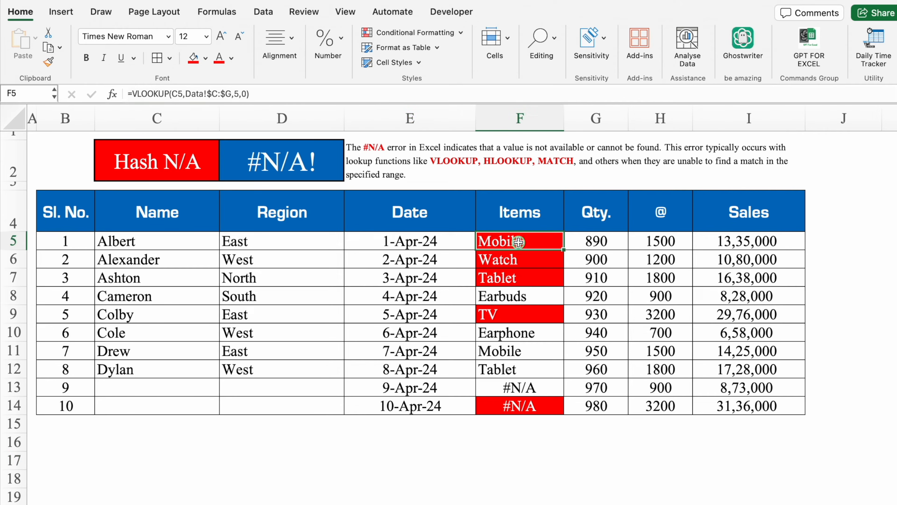
pyautogui.click(133, 94)
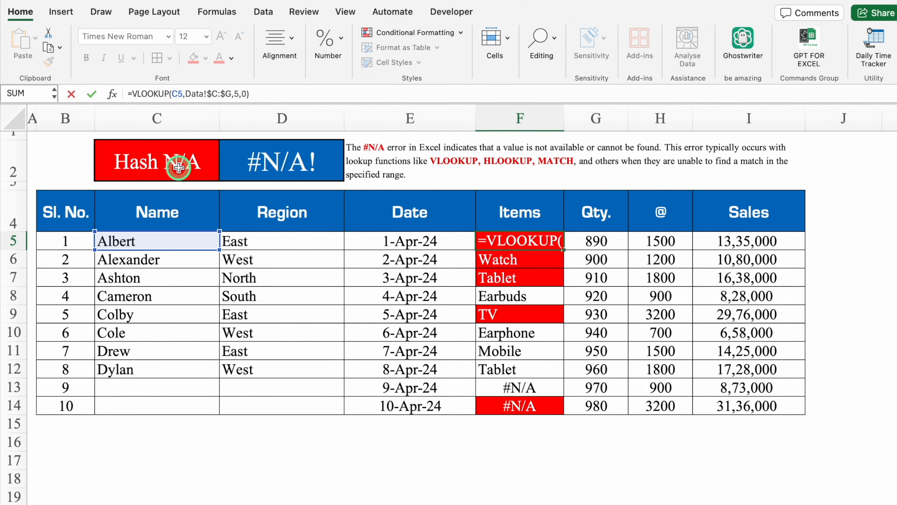
pyautogui.write('ifna')
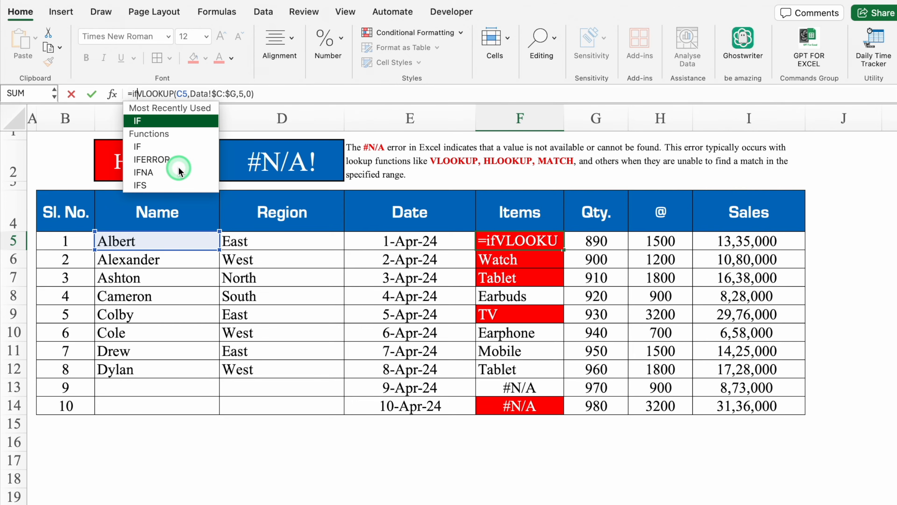
pyautogui.doubleClick(155, 130)
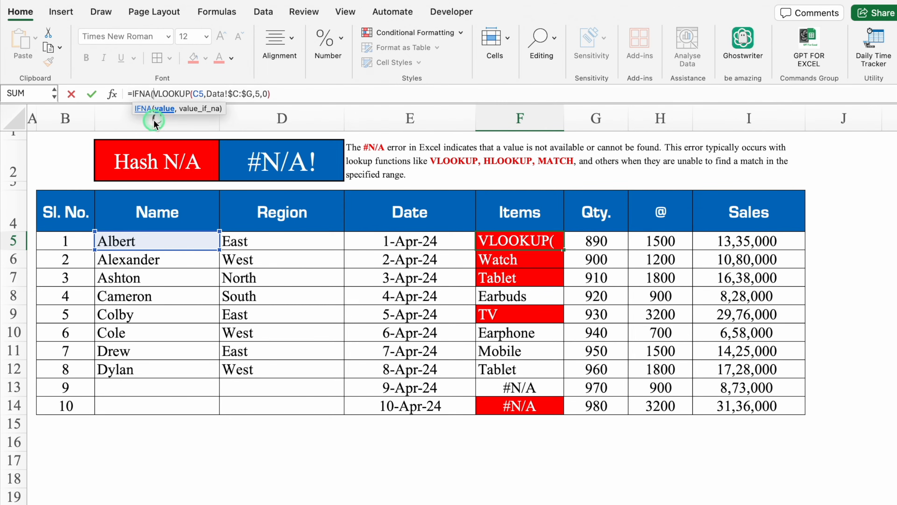
pyautogui.click(291, 93)
pyautogui.write(',""')
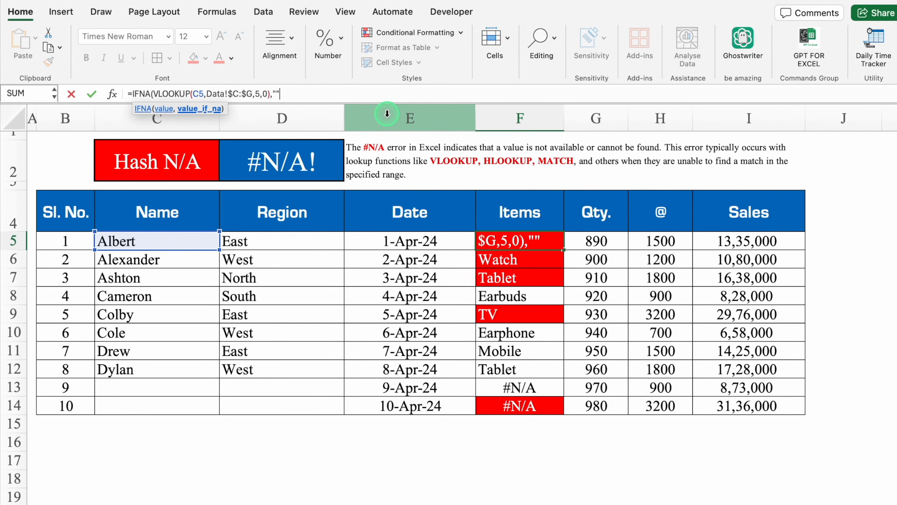
pyautogui.write(')')
pyautogui.press('Return')
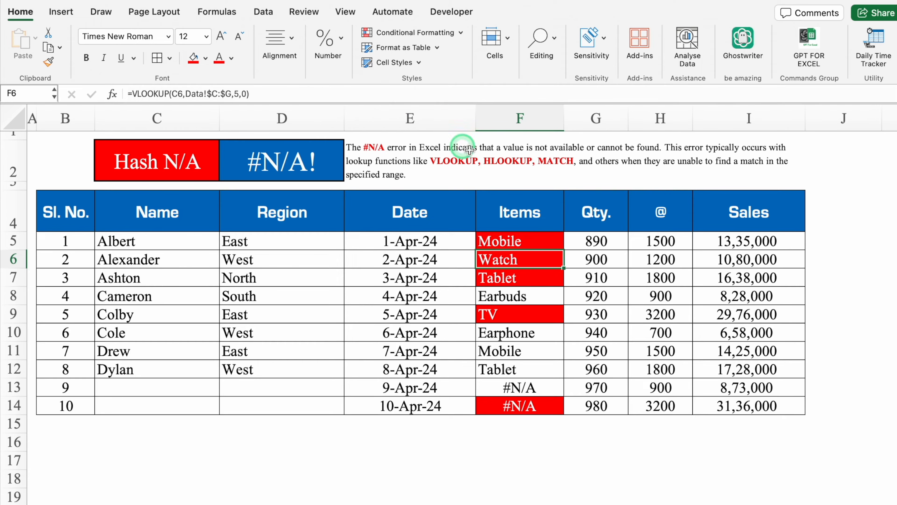
# Fill the IFNA formula from F5 down to F14 and undo the fill.
pyautogui.click(558, 246)
pyautogui.doubleClick(564, 250)
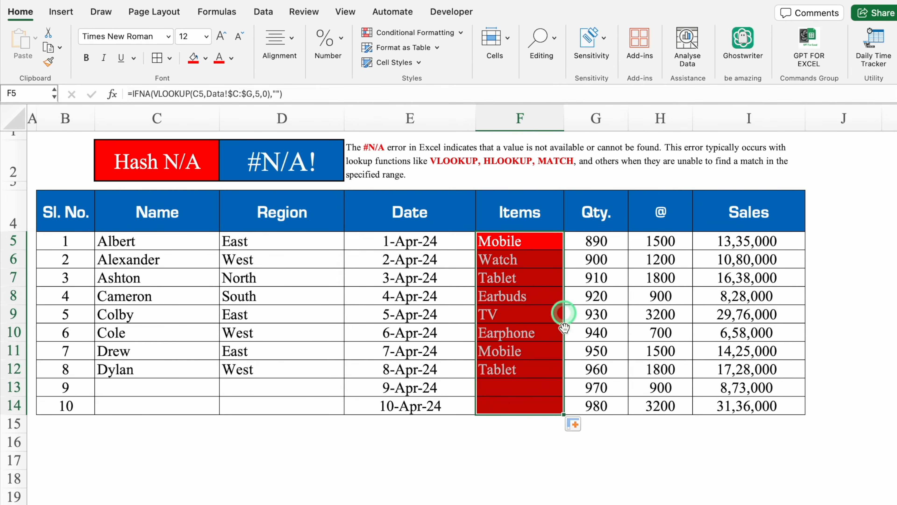
pyautogui.click(567, 453)
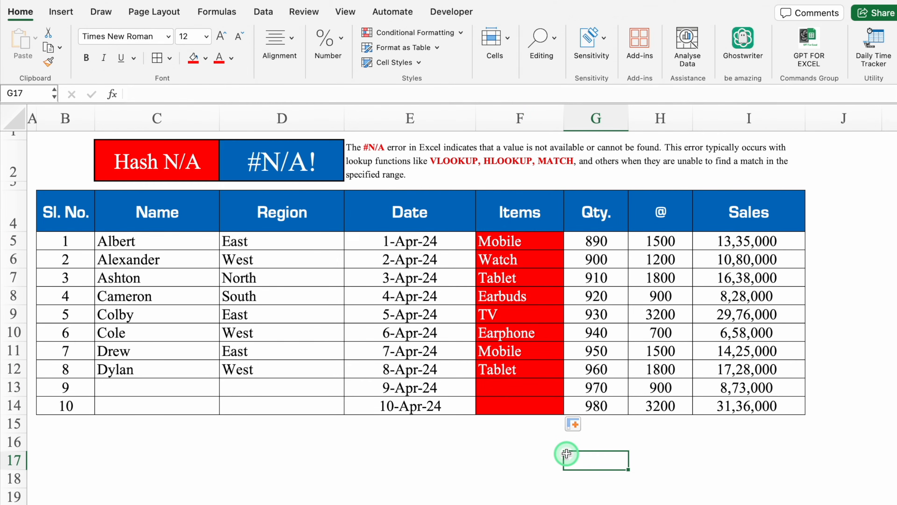
pyautogui.click(512, 242)
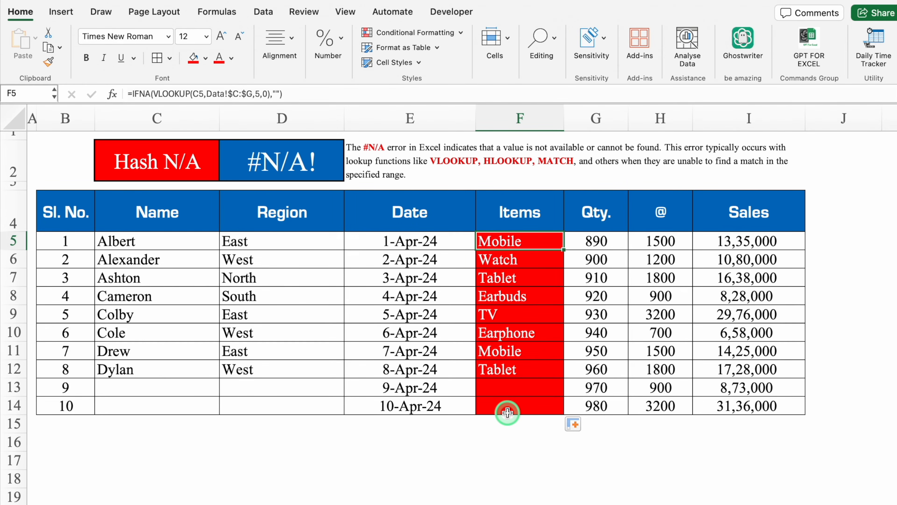
pyautogui.press('super+z')
# Strip the IFNA function name and its empty-string fallback from the F5 formula, keeping the VLOOKUP and its opening parenthesis.
pyautogui.click(150, 92)
pyautogui.press('BackSpace')
pyautogui.press('BackSpace')
pyautogui.press('BackSpace')
pyautogui.press('BackSpace')
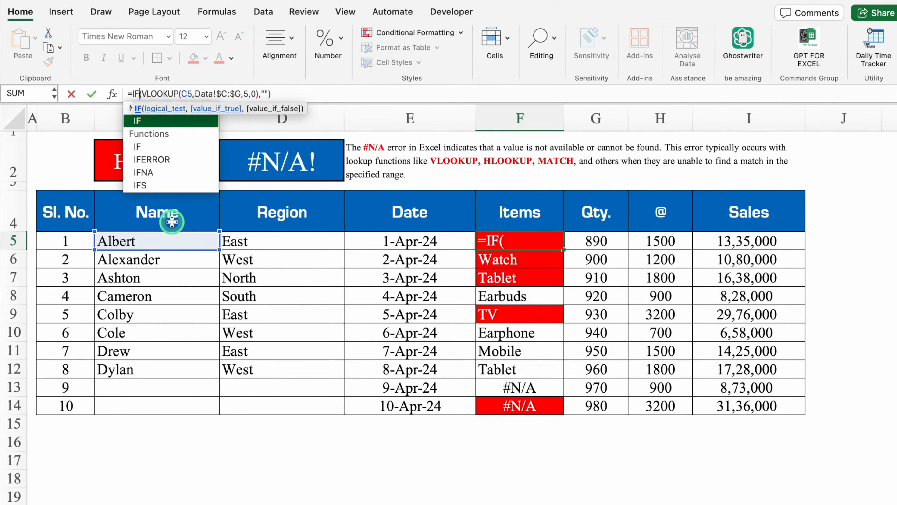
pyautogui.click(289, 93)
pyautogui.press('BackSpace')
pyautogui.press('BackSpace')
pyautogui.press('BackSpace')
pyautogui.press('BackSpace')
# Wrap the VLOOKUP in F5 with IFERROR and the fallback text "No Data", giving =IFERROR(VLOOKUP(C5,Data!$C:$G,5,0),"No Data").
pyautogui.click(132, 94)
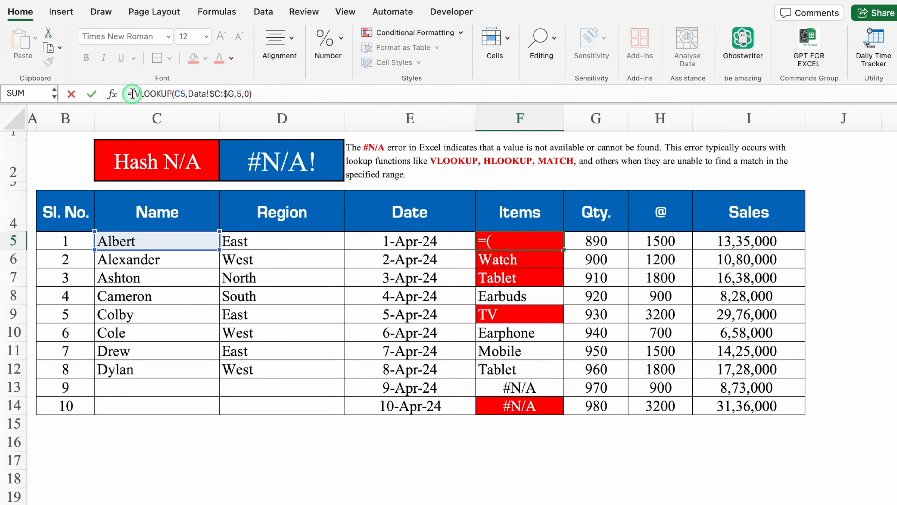
pyautogui.write('iferr')
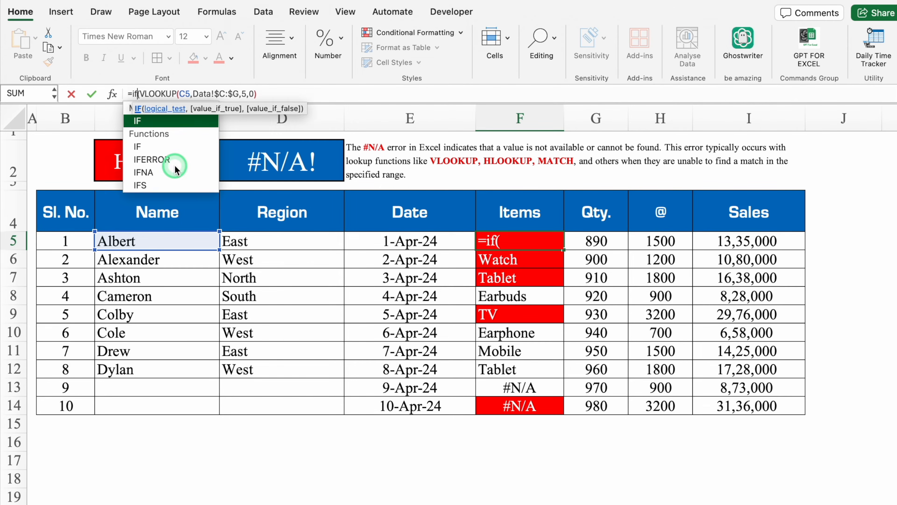
pyautogui.doubleClick(161, 121)
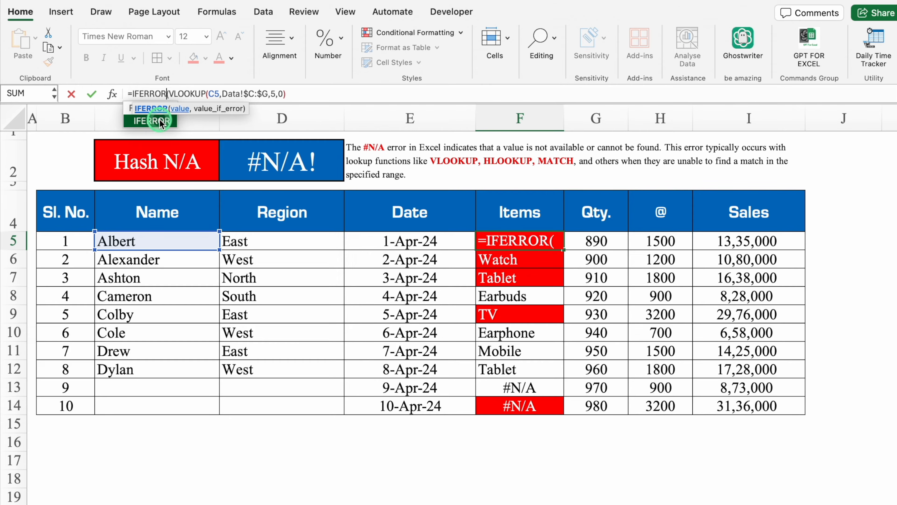
pyautogui.click(311, 94)
pyautogui.write(',')
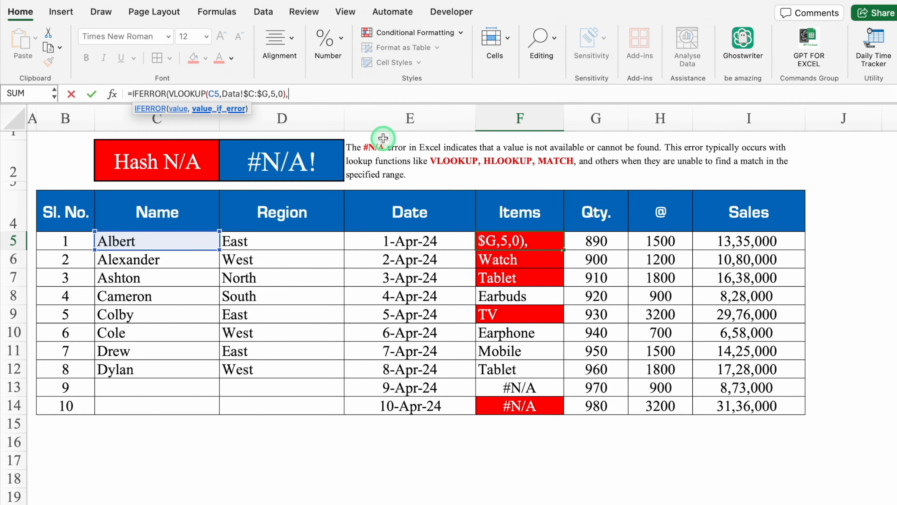
pyautogui.write('""')
pyautogui.press('BackSpace')
pyautogui.write('No Data")')
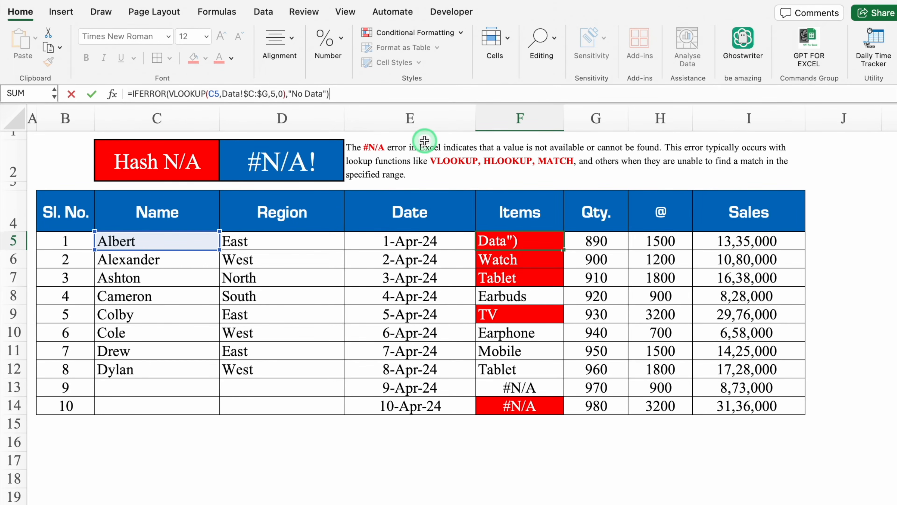
pyautogui.press('Return')
# Fill the IFERROR formula from F5 down to F14 without formatting.
pyautogui.click(547, 242)
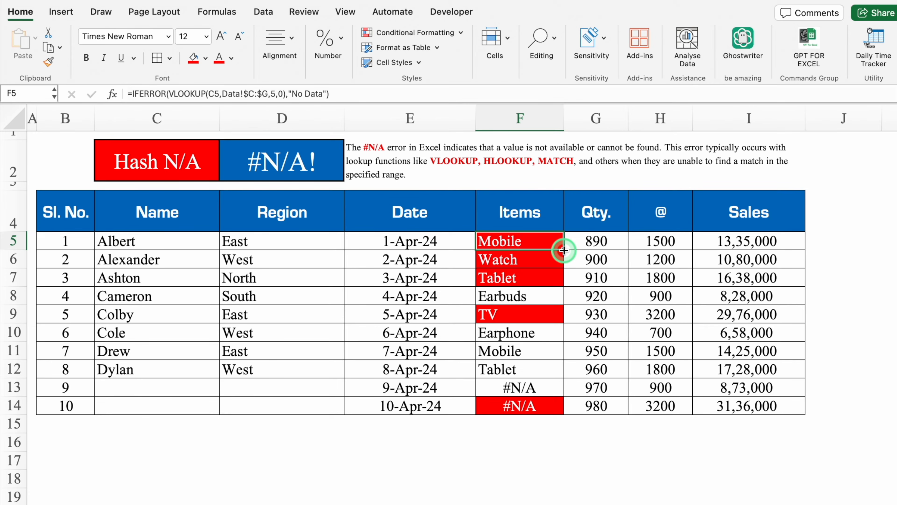
pyautogui.doubleClick(564, 250)
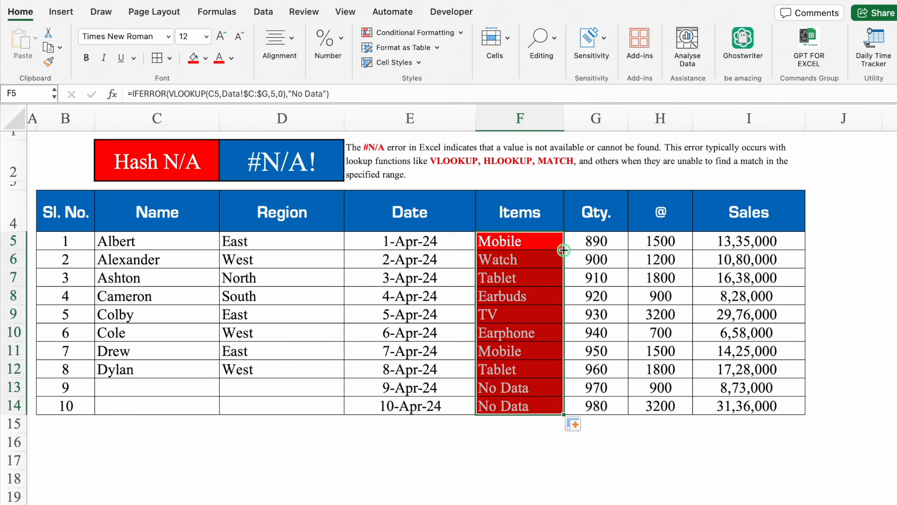
pyautogui.click(585, 426)
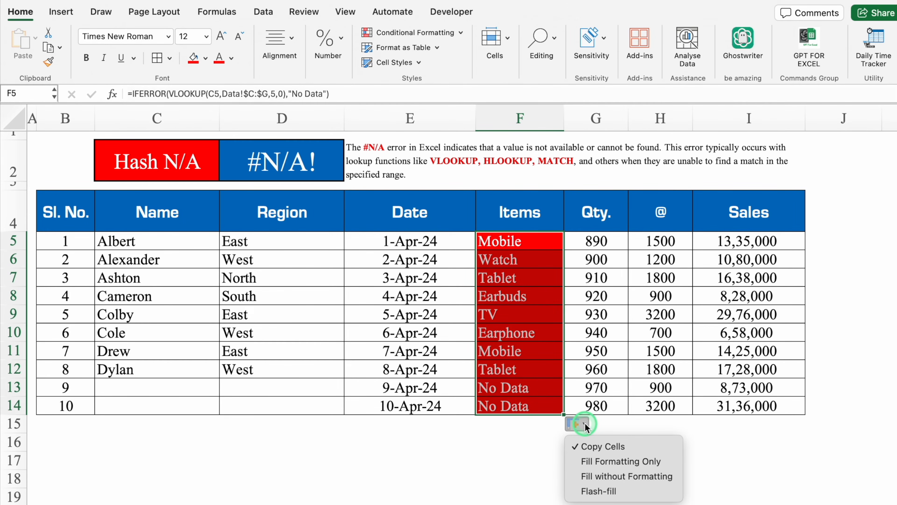
pyautogui.click(627, 476)
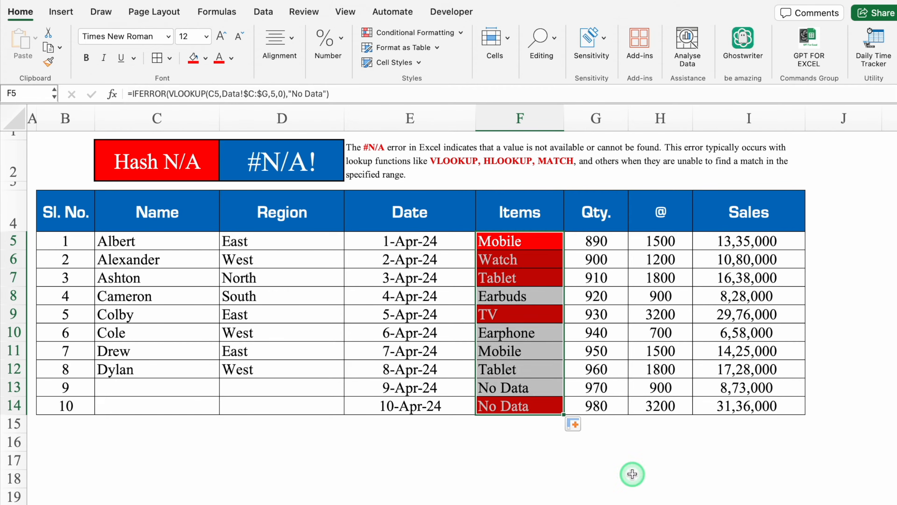
pyautogui.click(520, 478)
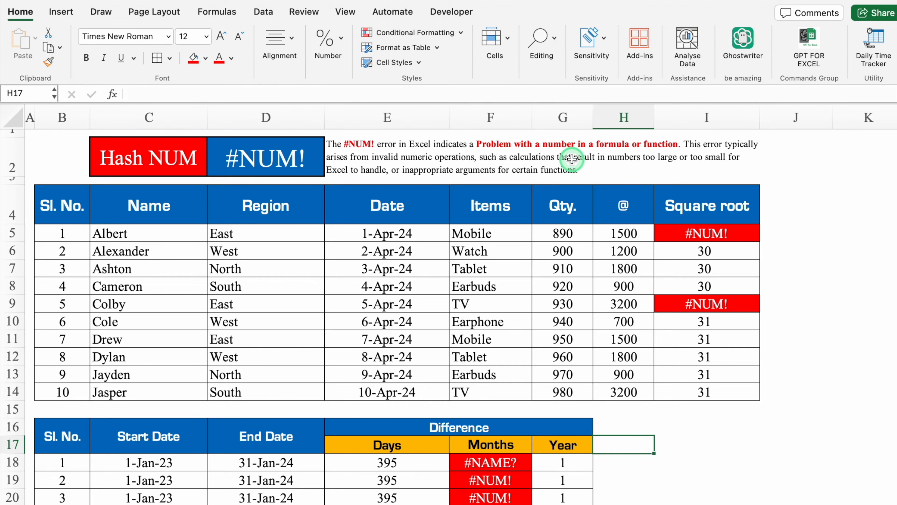
pyautogui.click(811, 198)
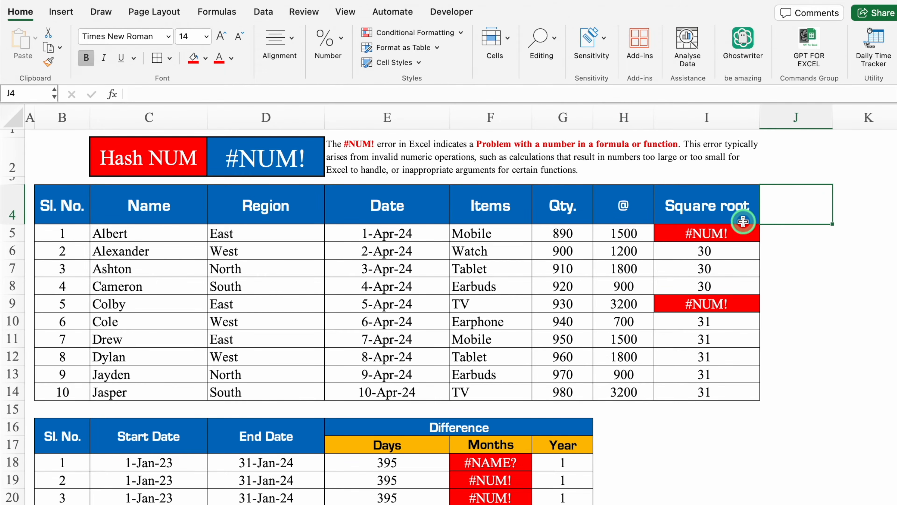
# Remove the minus sign from the square root formula in I5, making it =SQRT(G5).
pyautogui.click(705, 233)
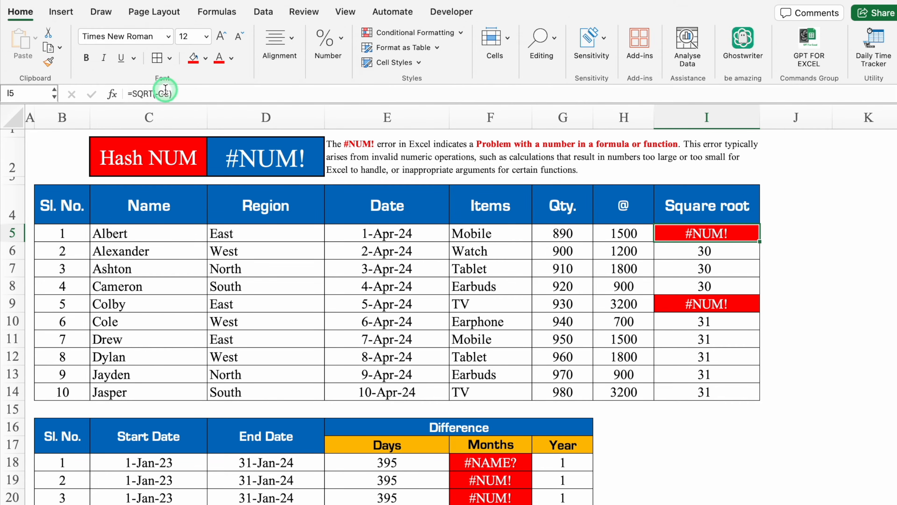
pyautogui.click(157, 94)
pyautogui.press('BackSpace')
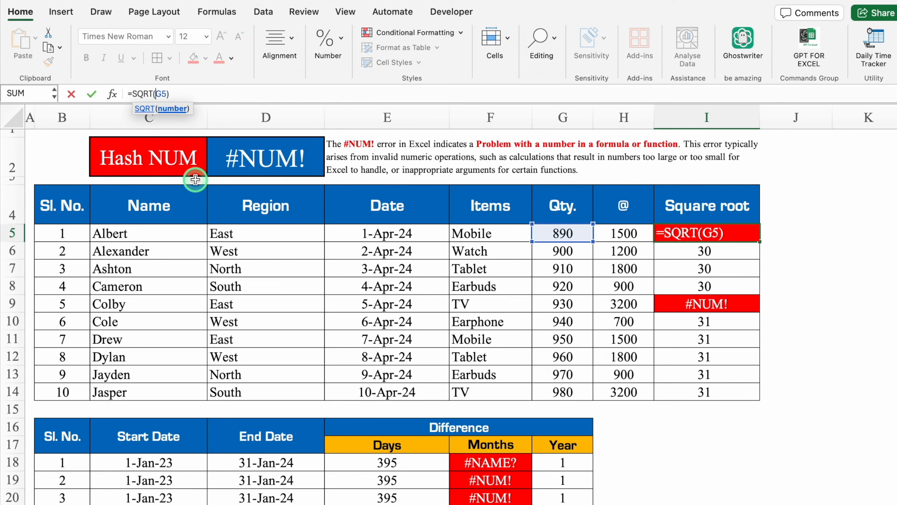
pyautogui.press('Return')
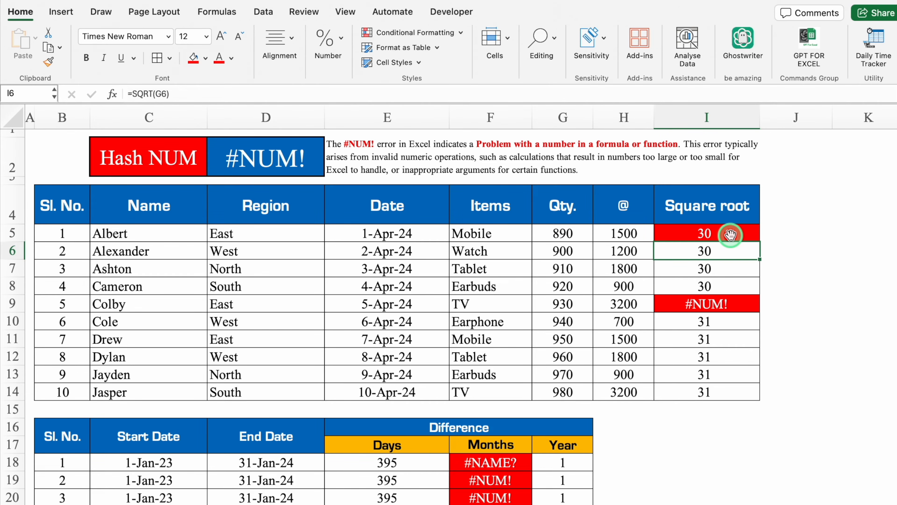
# Correct the square root formula in I9 to =SQRT(G9) by removing the minus sign.
pyautogui.click(735, 303)
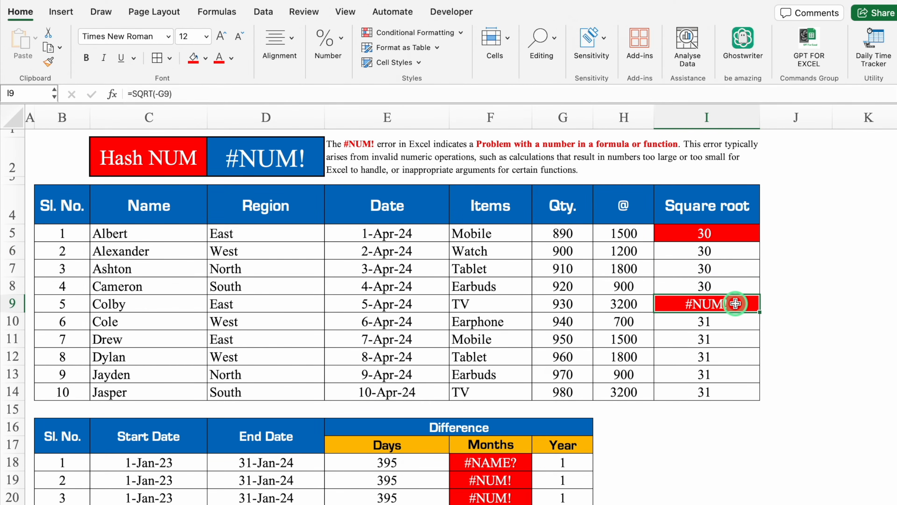
pyautogui.click(158, 93)
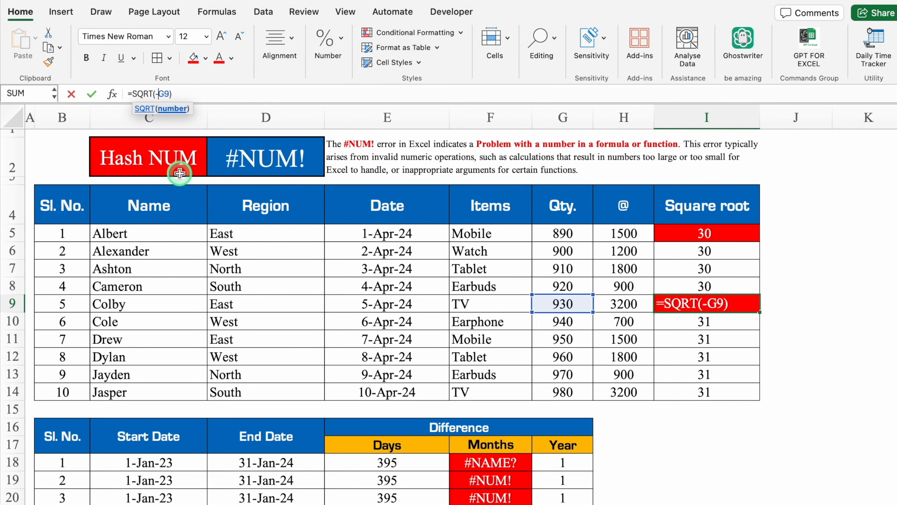
pyautogui.press('BackSpace')
pyautogui.press('Return')
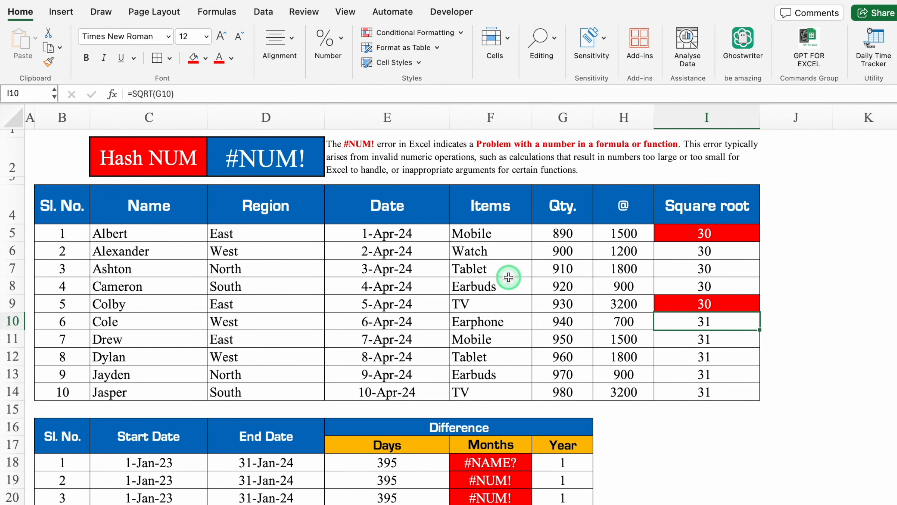
pyautogui.click(739, 249)
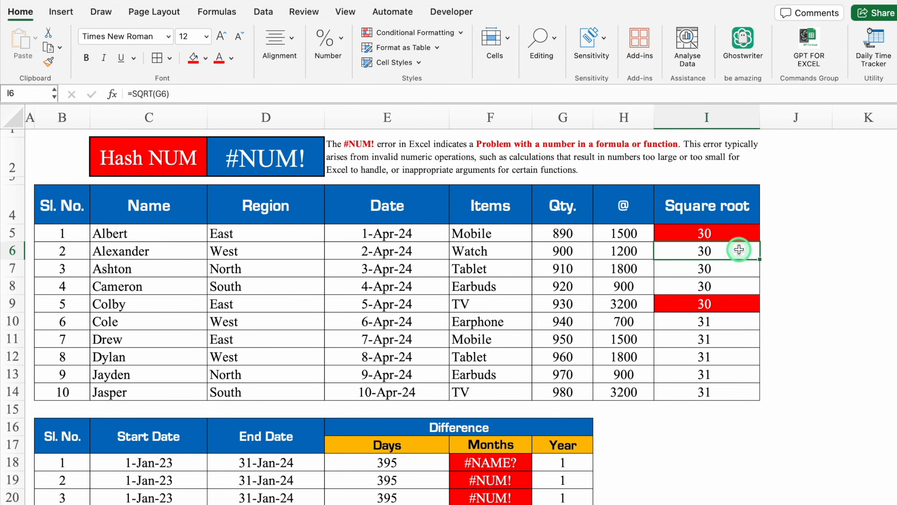
# Examine the date difference table below the sales data, including its Days, Months and Year columns.
pyautogui.click(685, 433)
pyautogui.press('Down')
pyautogui.press('Down')
pyautogui.press('Down')
pyautogui.press('Down')
pyautogui.press('Down')
pyautogui.press('Down')
pyautogui.scroll(-8, 686, 434)
pyautogui.click(386, 352)
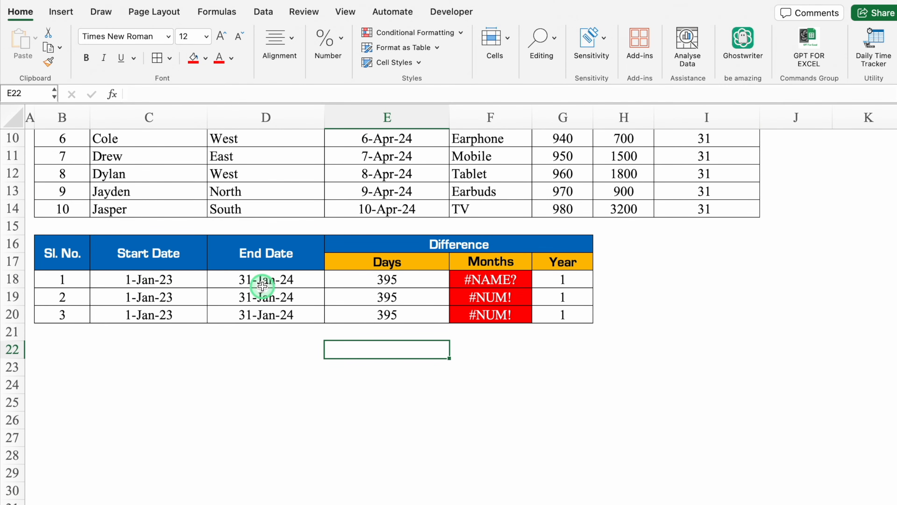
pyautogui.click(392, 261)
pyautogui.click(470, 261)
pyautogui.click(552, 258)
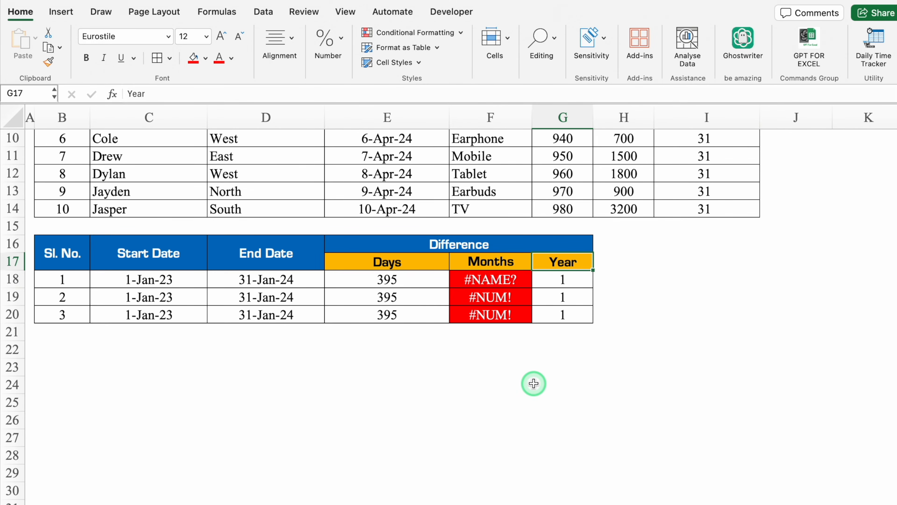
# Enclose the unit argument of the Months formula in F18 in quotation marks, giving =DATEDIF($C$18,$D$18,"m").
pyautogui.click(491, 279)
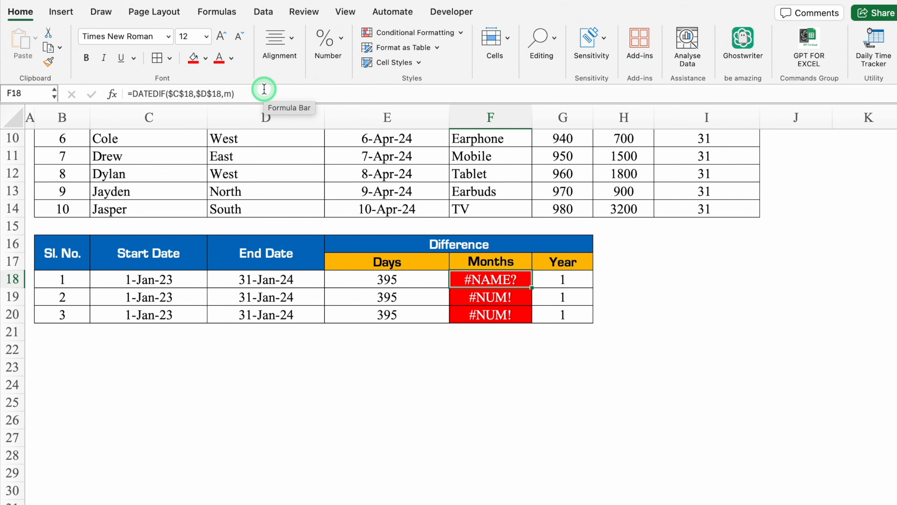
pyautogui.click(225, 93)
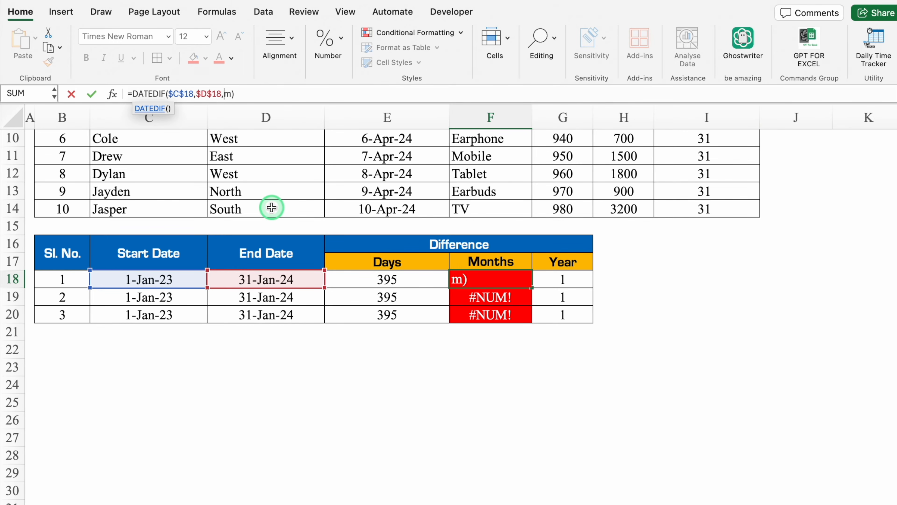
pyautogui.write('"')
pyautogui.click(236, 94)
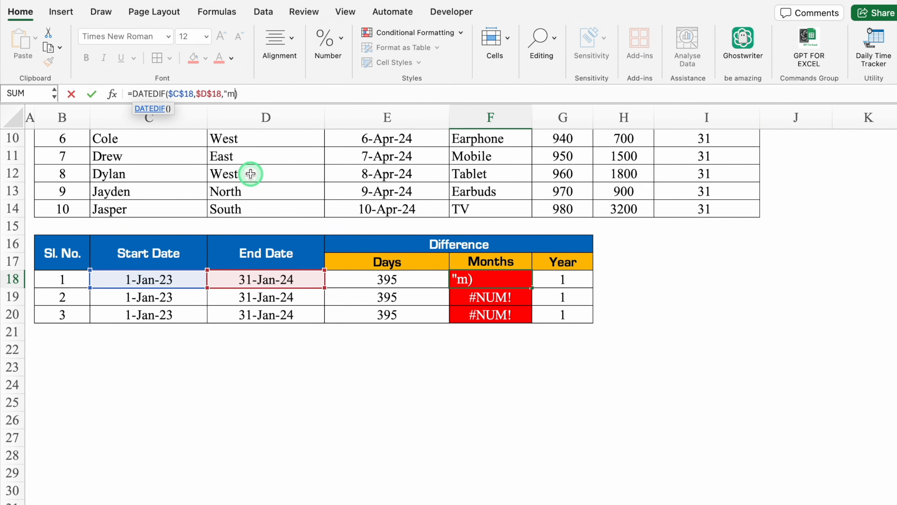
pyautogui.write('"')
pyautogui.press('Return')
pyautogui.click(561, 397)
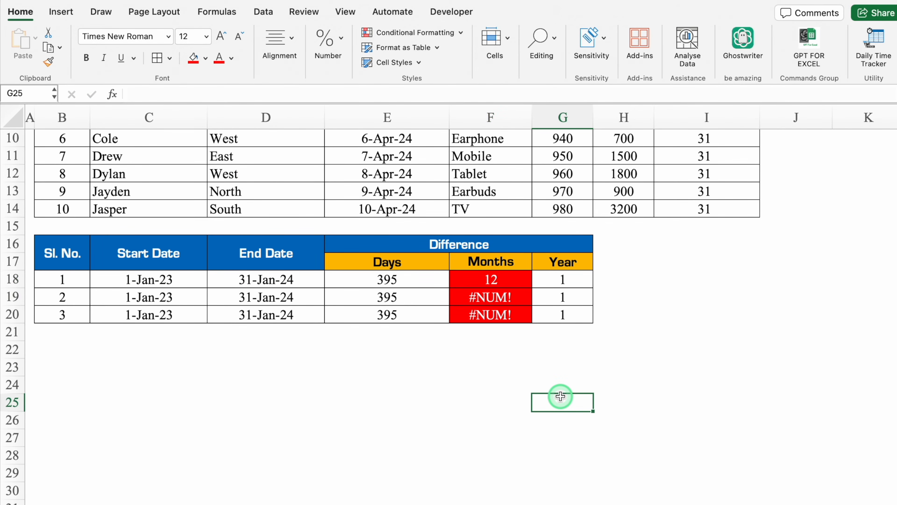
# Replace the reversed date references in the F19 formula with start date C19 and end date D19, giving =DATEDIF(C19,D19,"m").
pyautogui.click(518, 300)
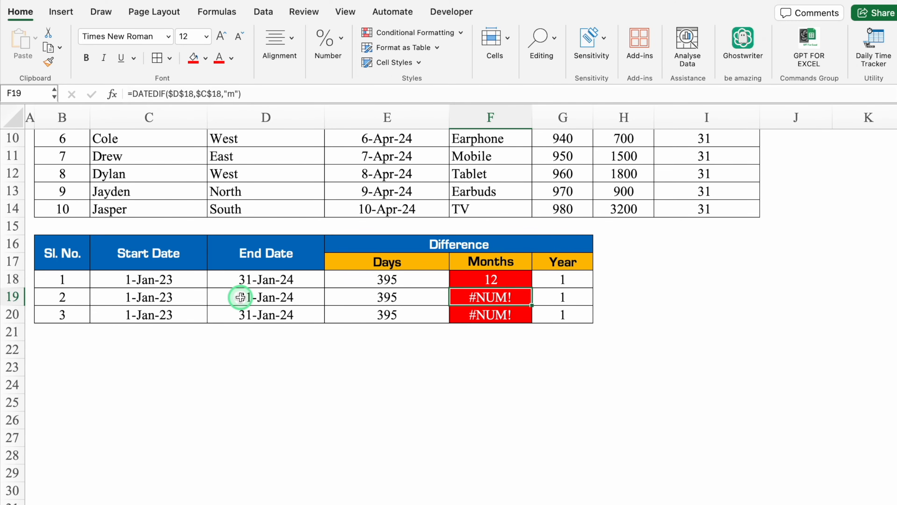
pyautogui.moveTo(221, 94); pyautogui.dragTo(169, 98)
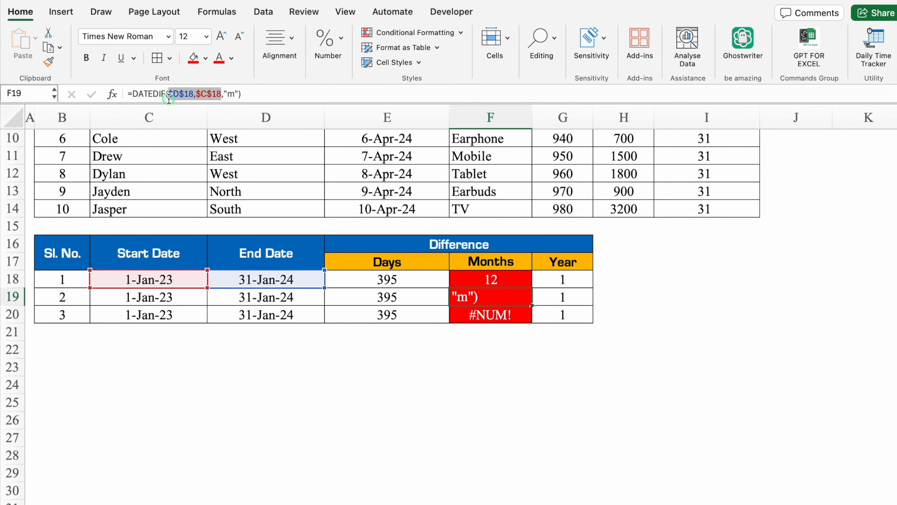
pyautogui.press('BackSpace')
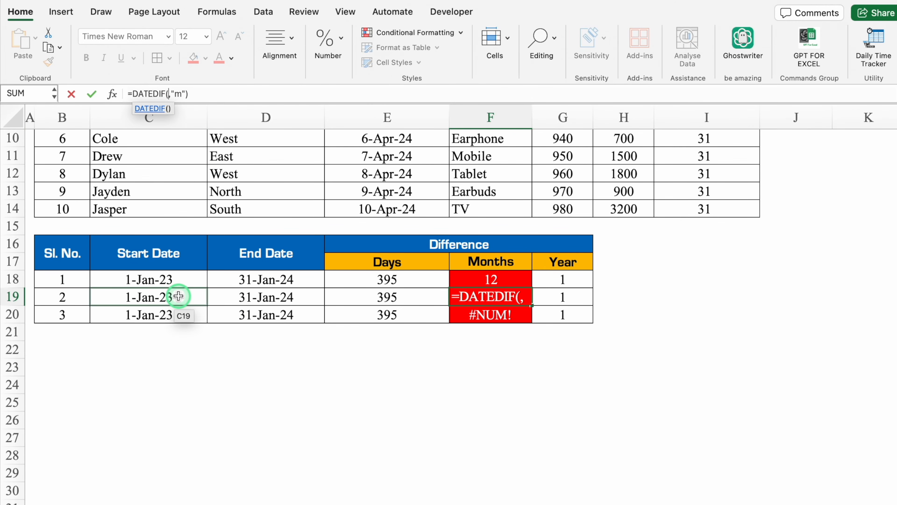
pyautogui.click(178, 296)
pyautogui.write(',')
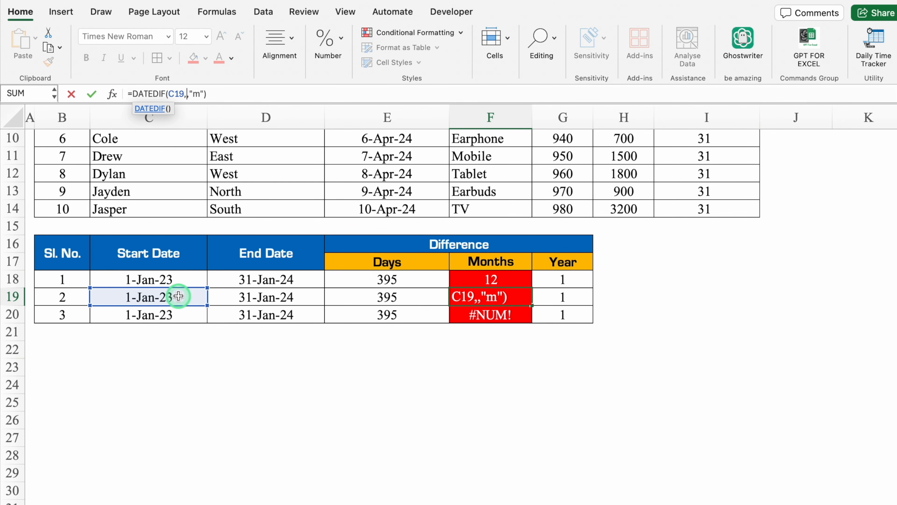
pyautogui.click(247, 297)
pyautogui.press('Return')
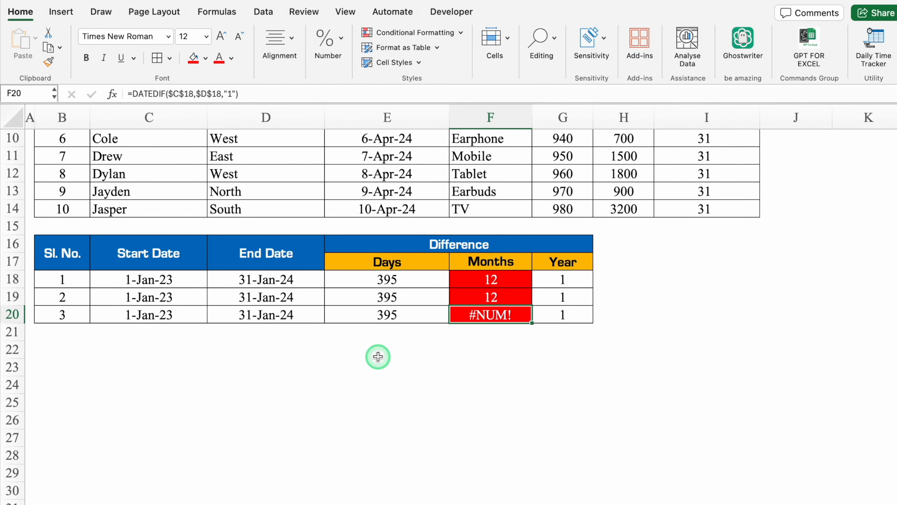
# Change the unit argument of the DATEDIF formula in F20 to "M".
pyautogui.press('BackSpace')
pyautogui.write('M')
pyautogui.press('Return')
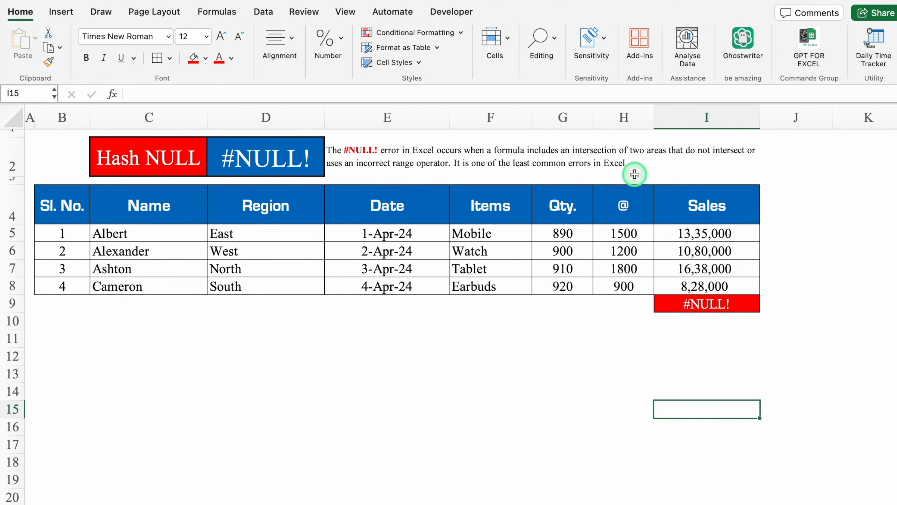
# Replace the space between I7 and I8 in the I9 total with a plus sign, giving =I5+I6+I7+I8.
pyautogui.click(688, 304)
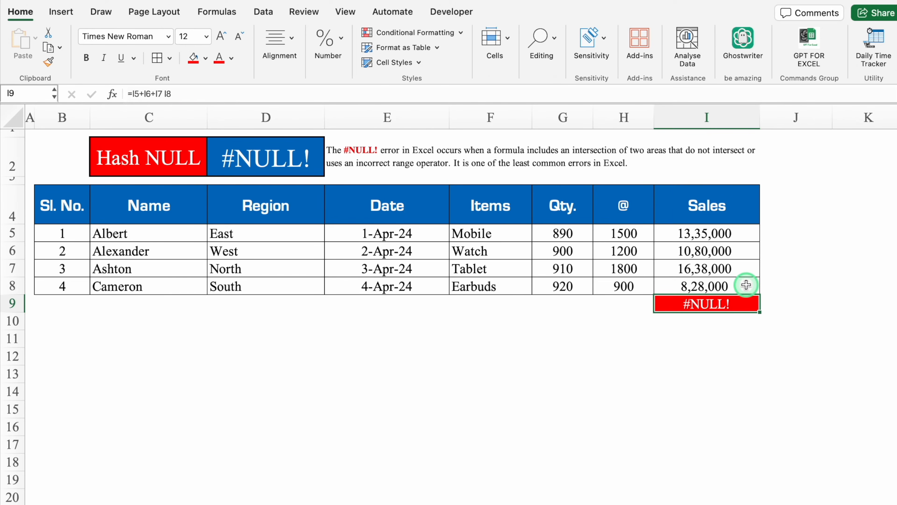
pyautogui.click(166, 94)
pyautogui.press('BackSpace')
pyautogui.write('+')
pyautogui.press('Return')
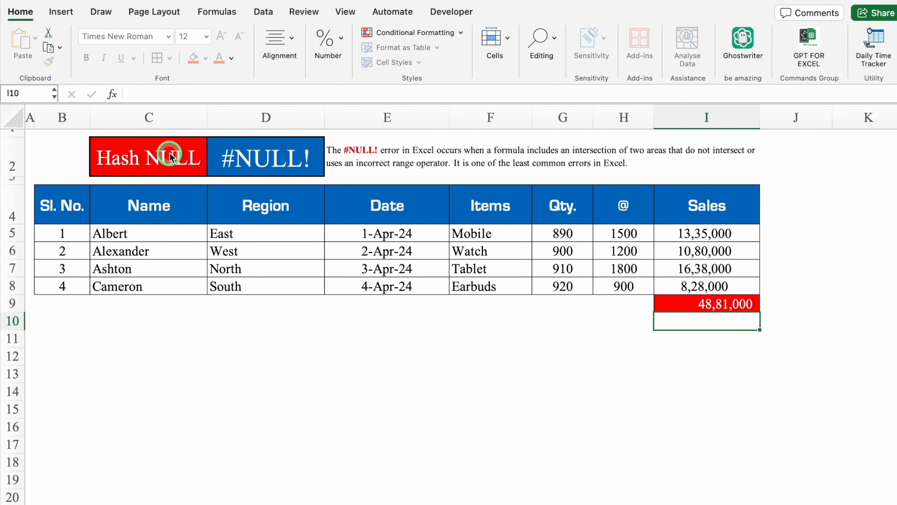
pyautogui.click(692, 366)
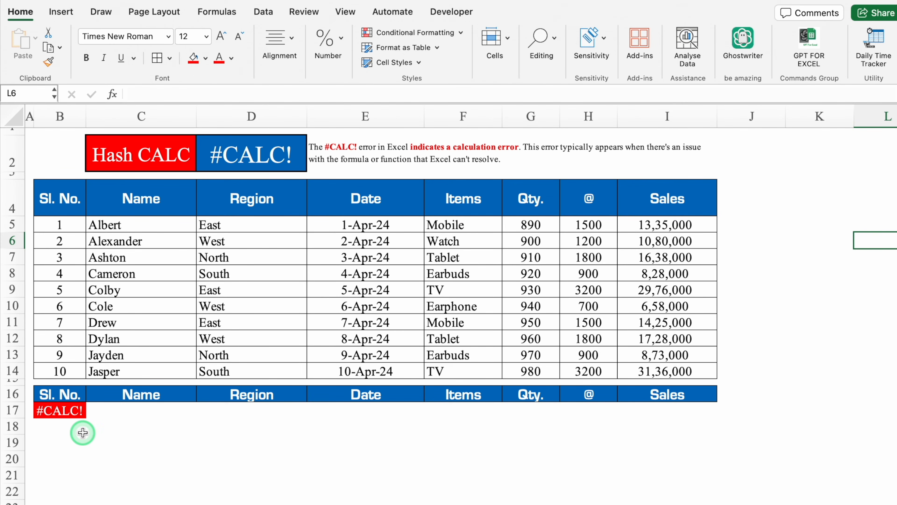
# Clear B17 and start a new FILTER formula there with B5:I14 as the array.
pyautogui.click(54, 411)
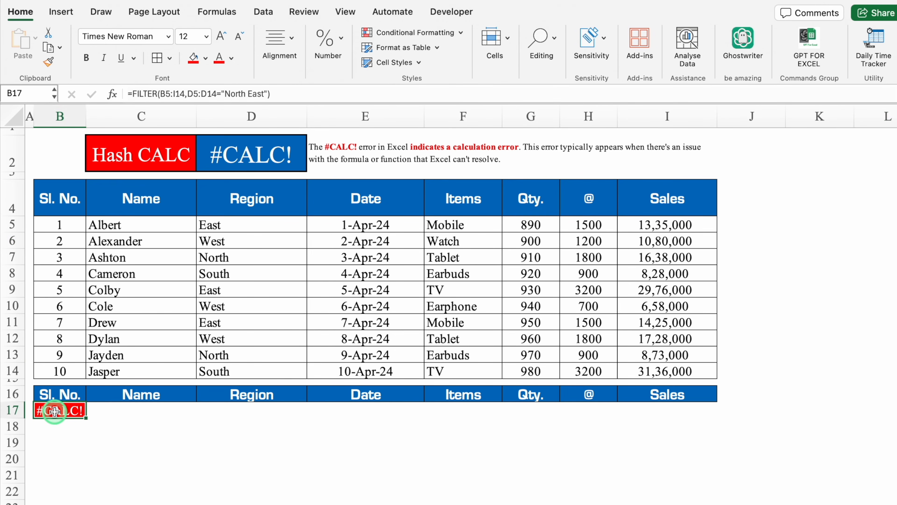
pyautogui.press('Delete')
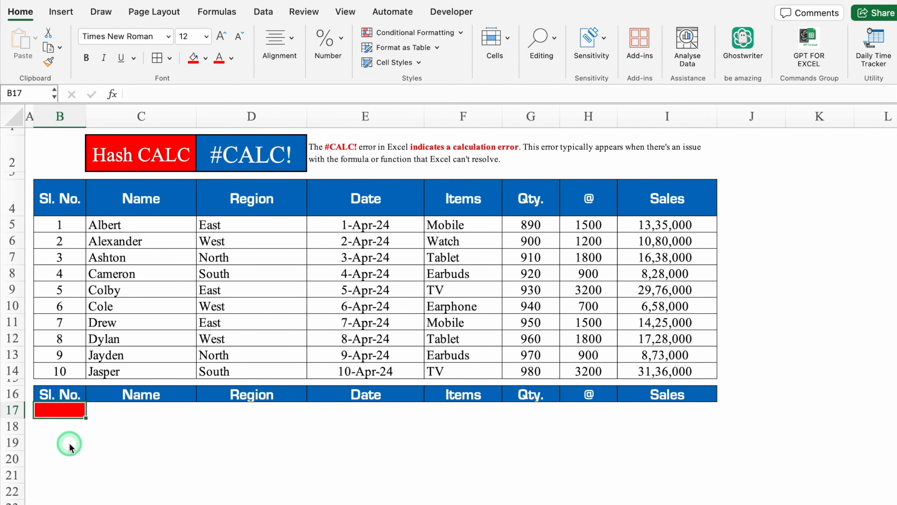
pyautogui.write('=')
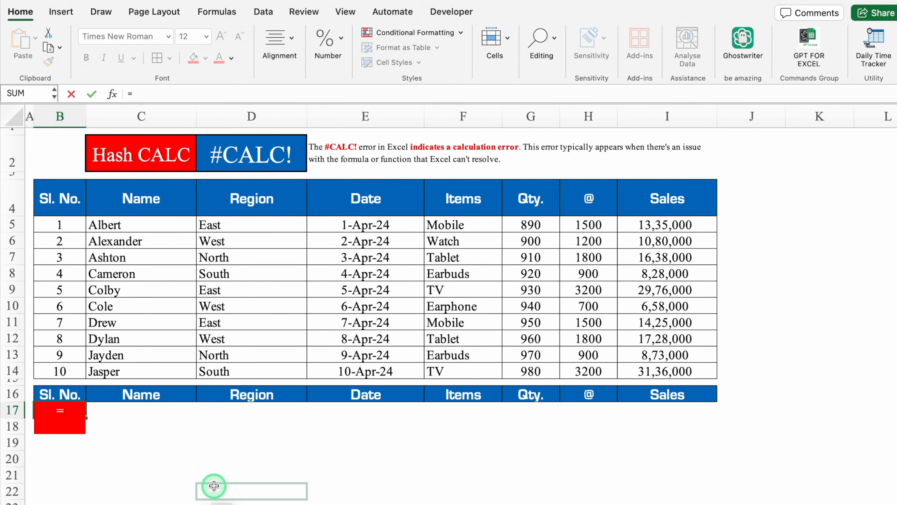
pyautogui.write('filter')
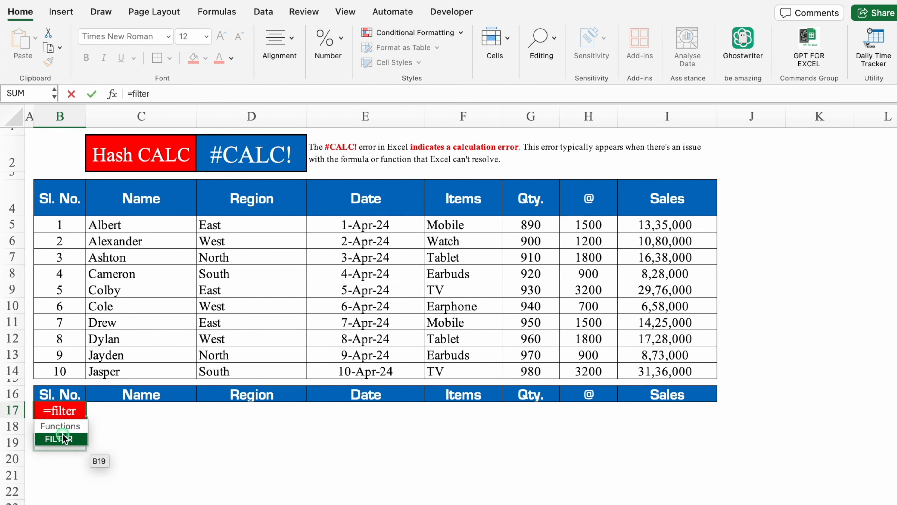
pyautogui.doubleClick(69, 433)
pyautogui.moveTo(63, 223); pyautogui.dragTo(651, 372)
pyautogui.write(',')
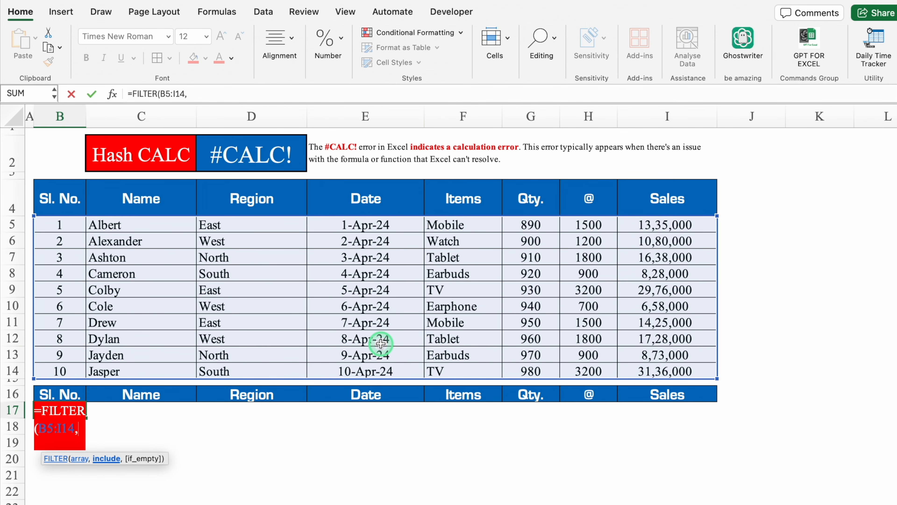
# Complete the FILTER formula in B17 with the Region condition D5:D14="East".
pyautogui.click(266, 221)
pyautogui.moveTo(266, 221); pyautogui.dragTo(266, 367)
pyautogui.write('=')
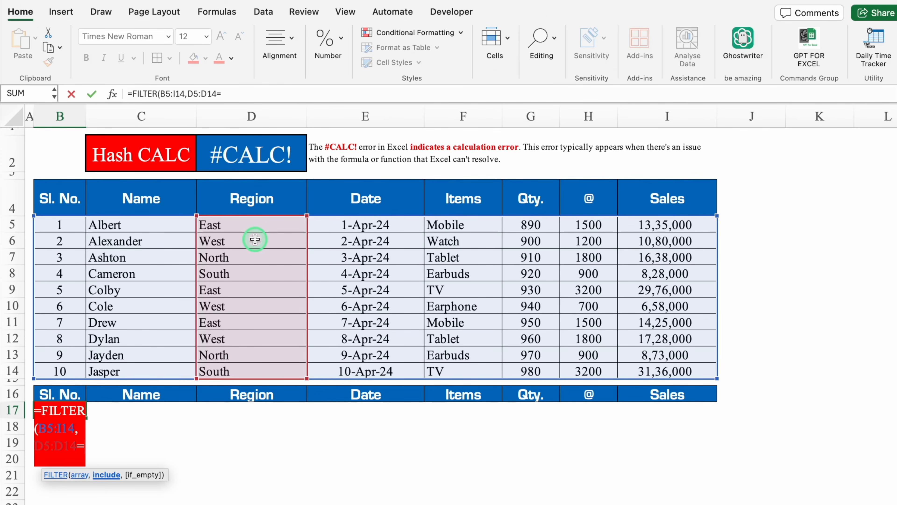
pyautogui.write('"')
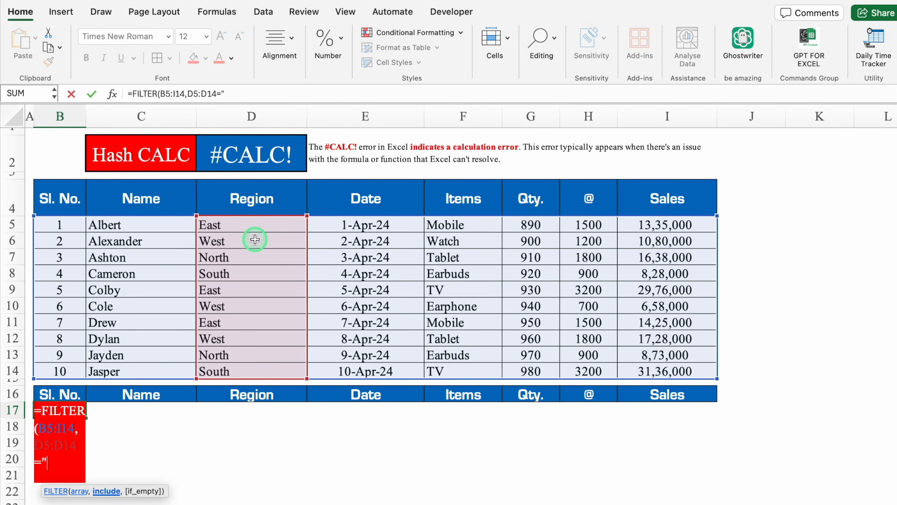
pyautogui.write('East")')
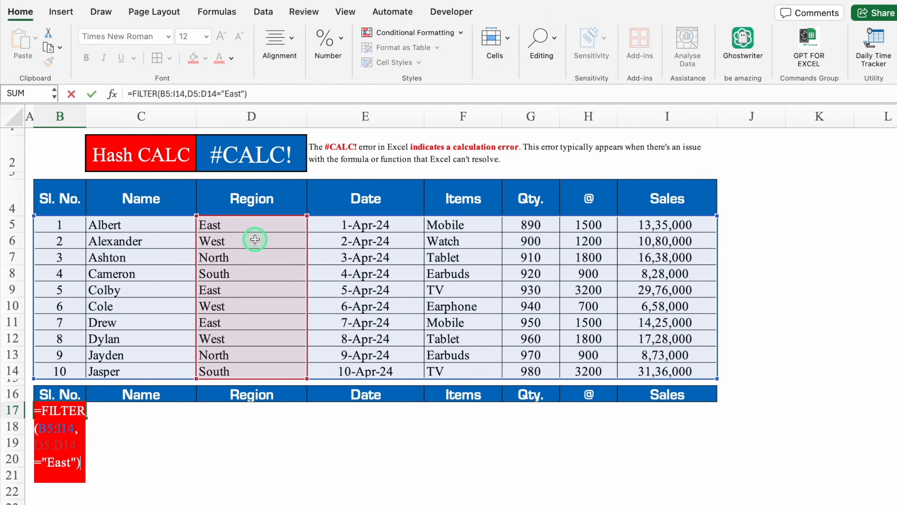
pyautogui.press('Return')
pyautogui.click(197, 484)
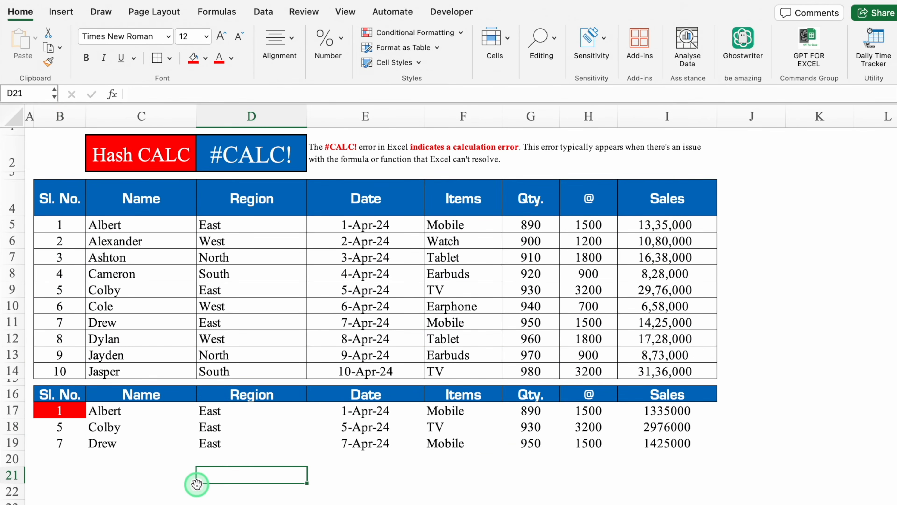
# Change the region criterion in the B17 FILTER formula to "West".
pyautogui.click(69, 412)
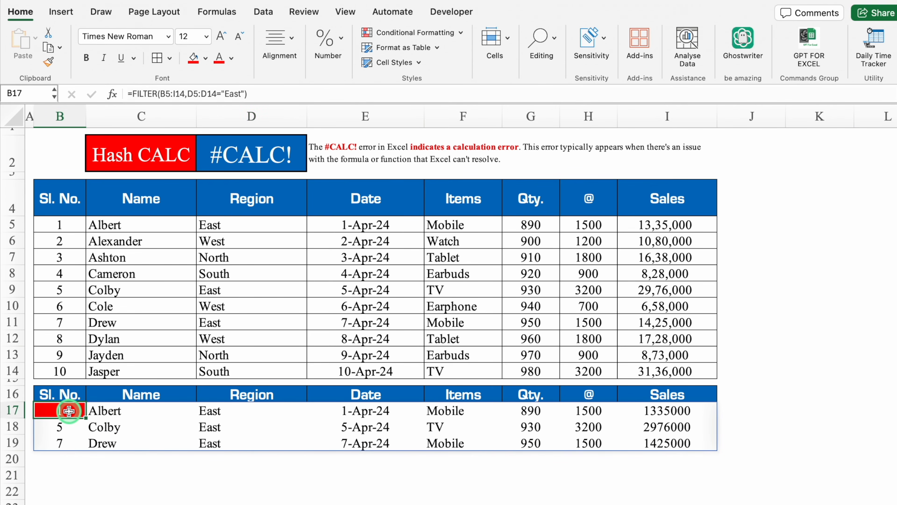
pyautogui.click(241, 94)
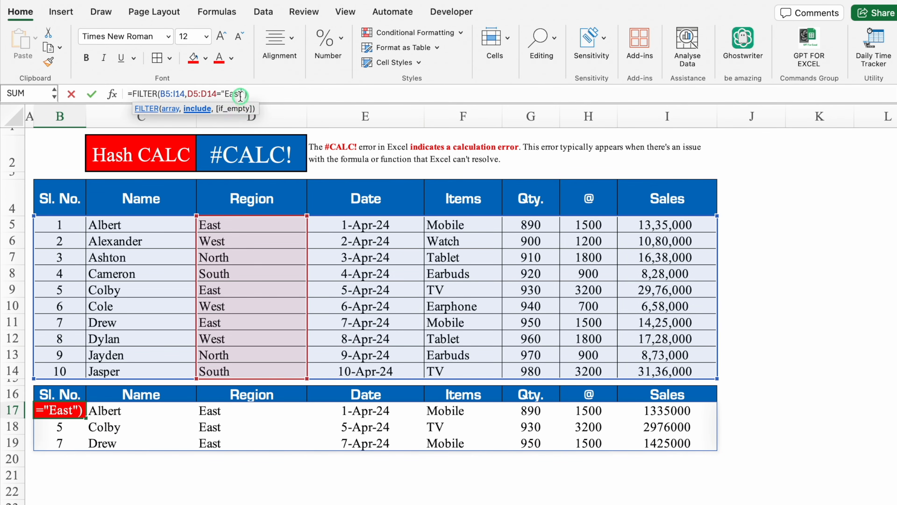
pyautogui.press('BackSpace')
pyautogui.press('BackSpace')
pyautogui.press('BackSpace')
pyautogui.press('BackSpace')
pyautogui.write('West')
pyautogui.press('Return')
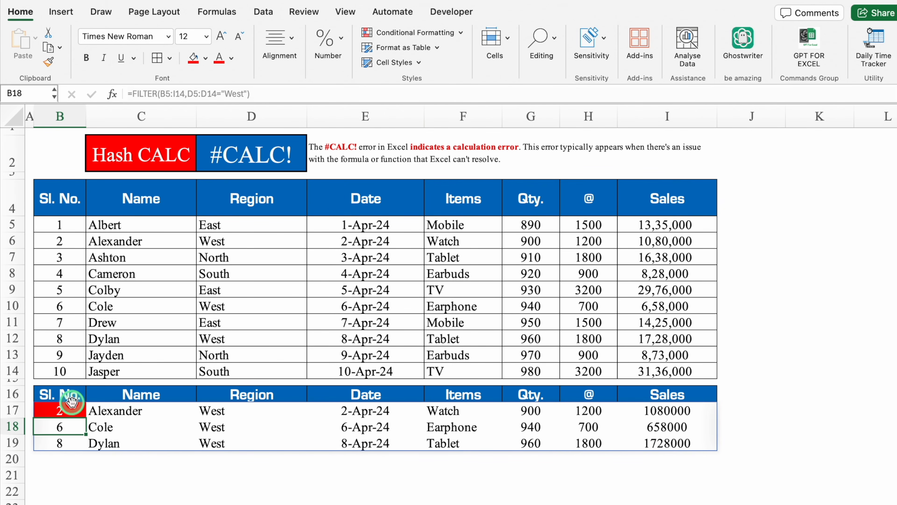
# Extend the region criterion in the B17 FILTER formula to "North West".
pyautogui.click(72, 410)
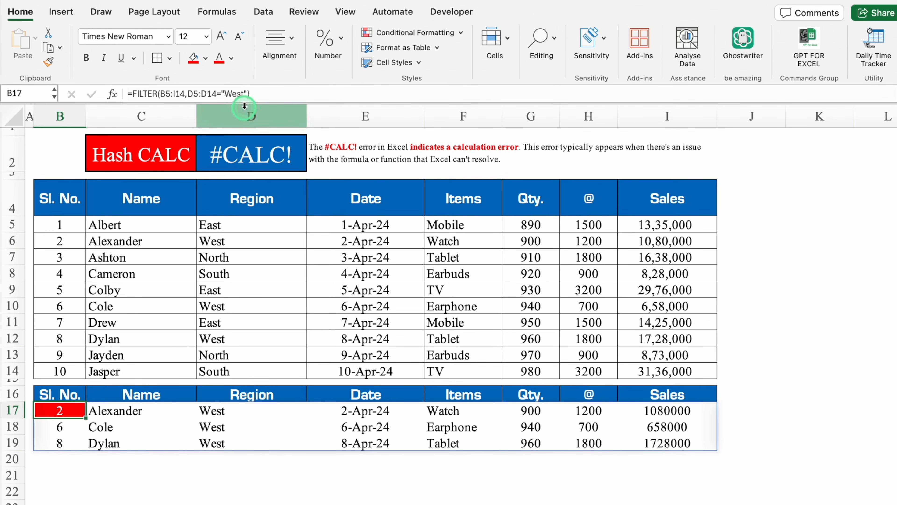
pyautogui.click(226, 93)
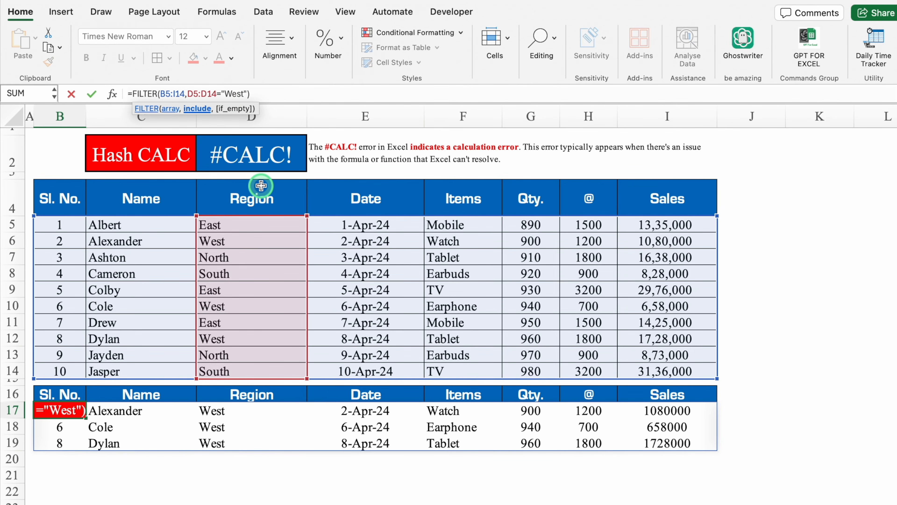
pyautogui.write('North')
pyautogui.press('Return')
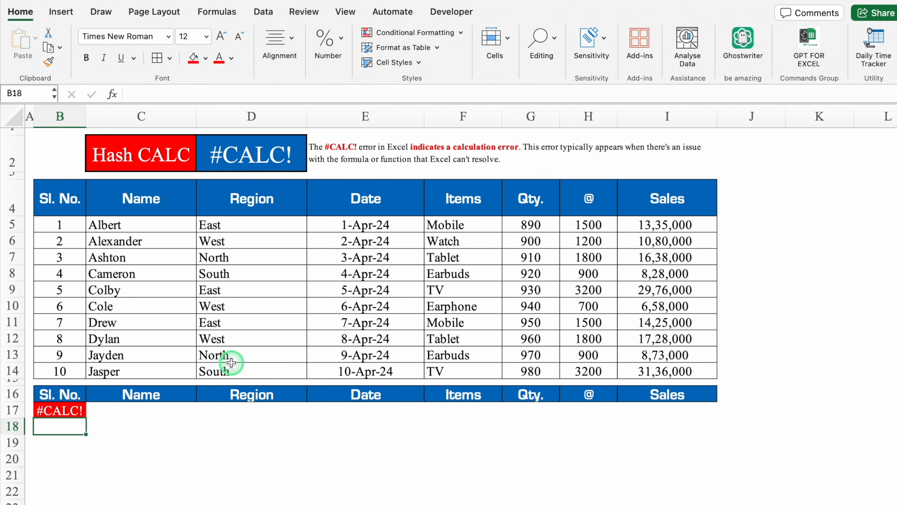
# Change the region in D7 to "North West".
pyautogui.click(236, 257)
pyautogui.click(225, 93)
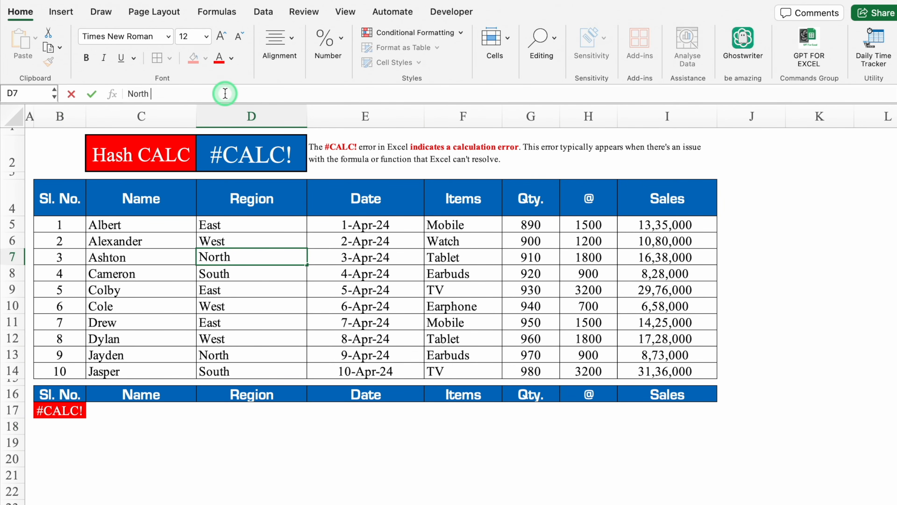
pyautogui.write('West')
pyautogui.press('Return')
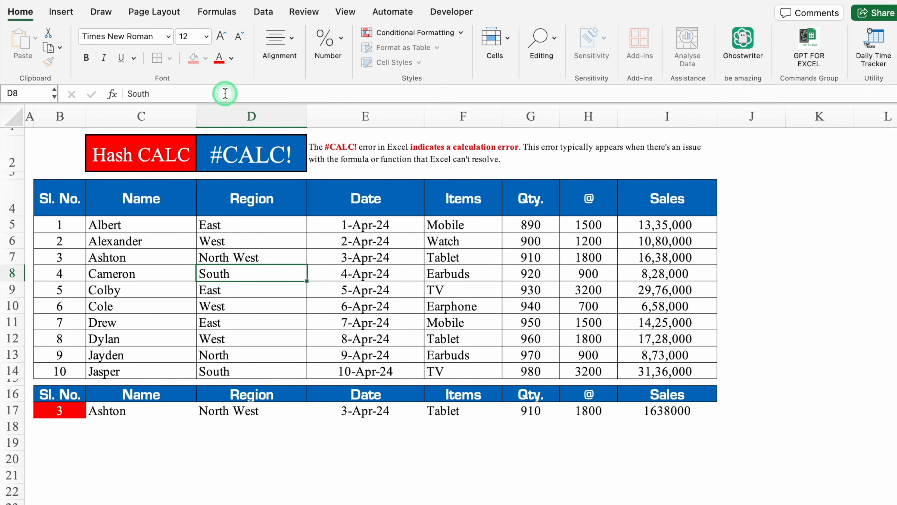